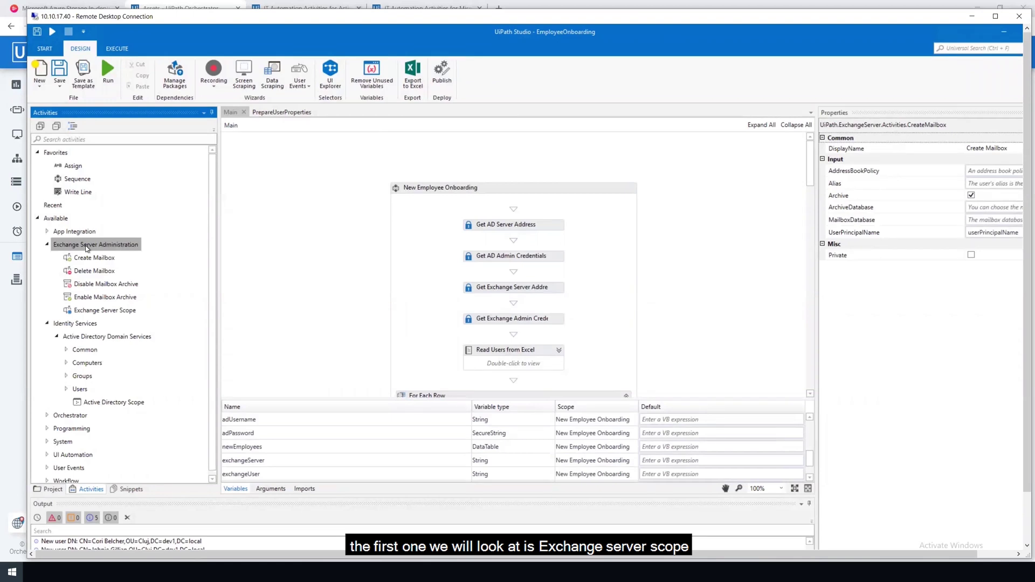
# Review the Exchange Server Administration activities, collapse that category, and look through the Common activities of Active Directory Domain Services.
pyautogui.click(100, 312)
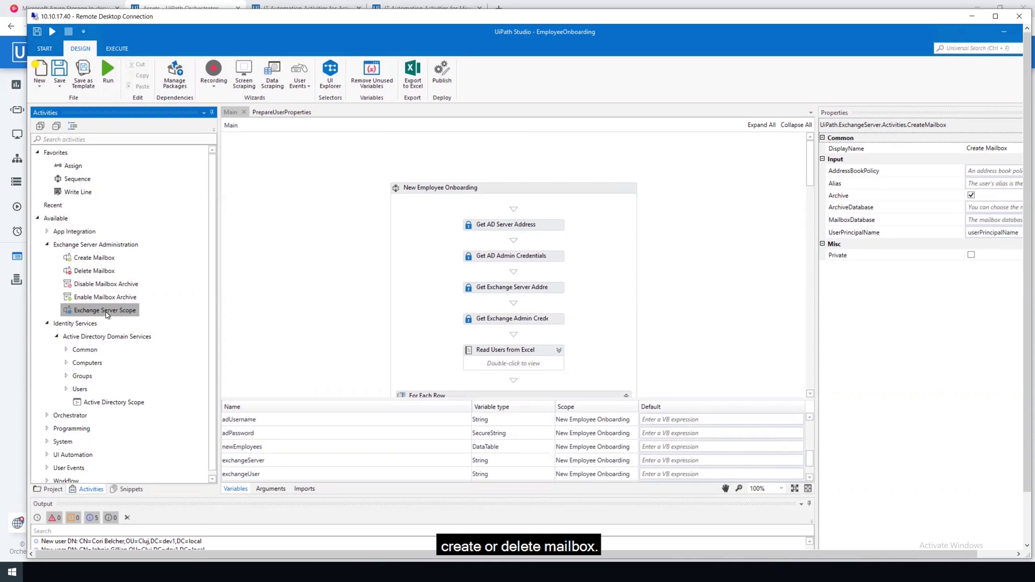
pyautogui.press('Left')
pyautogui.press('Left')
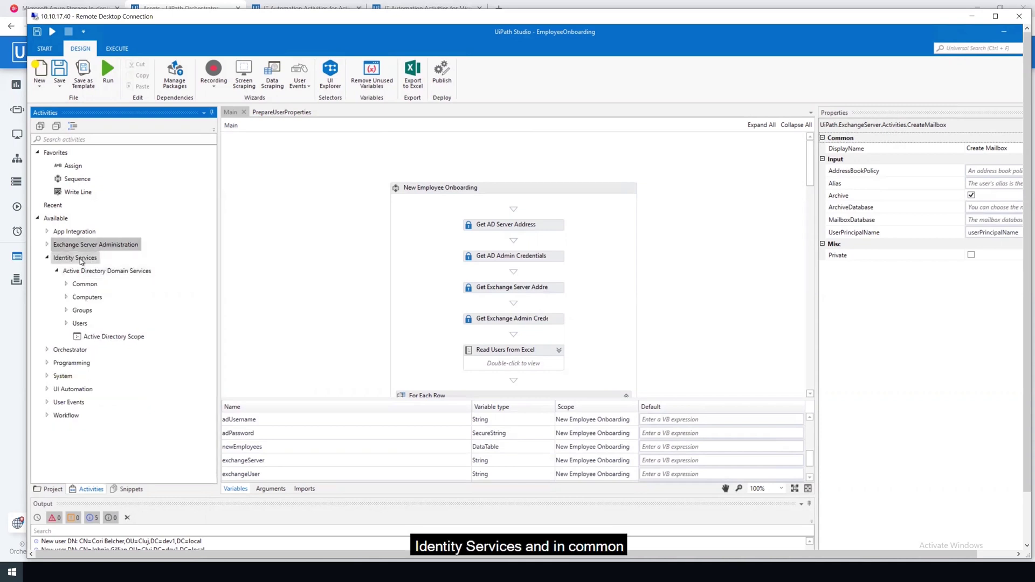
pyautogui.click(81, 259)
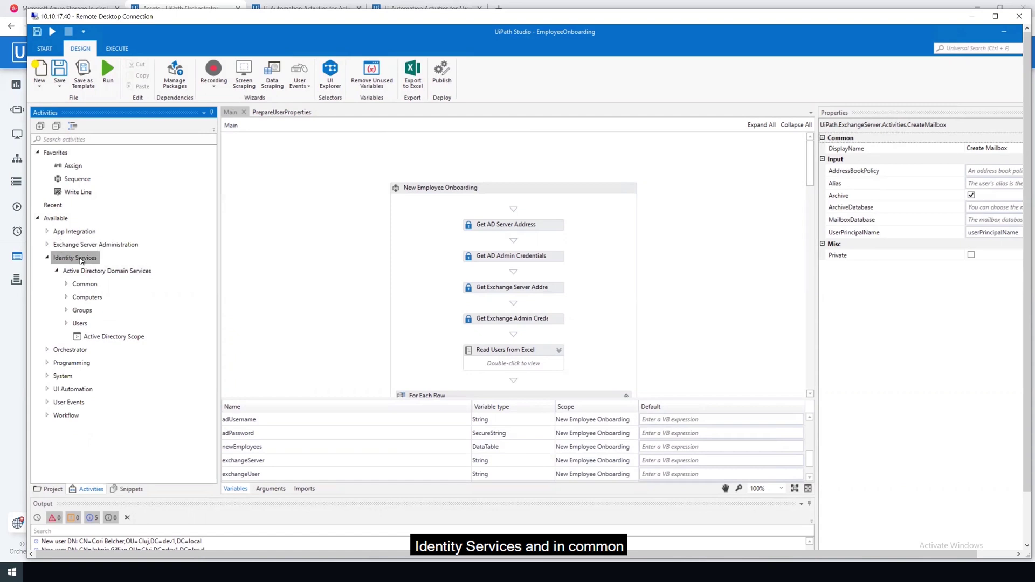
pyautogui.click(66, 285)
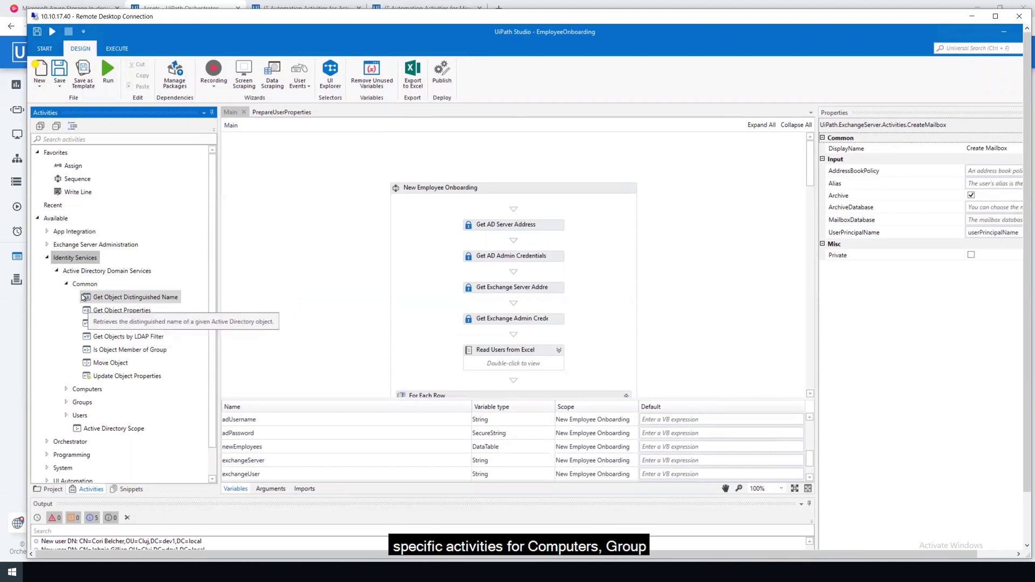
pyautogui.click(67, 285)
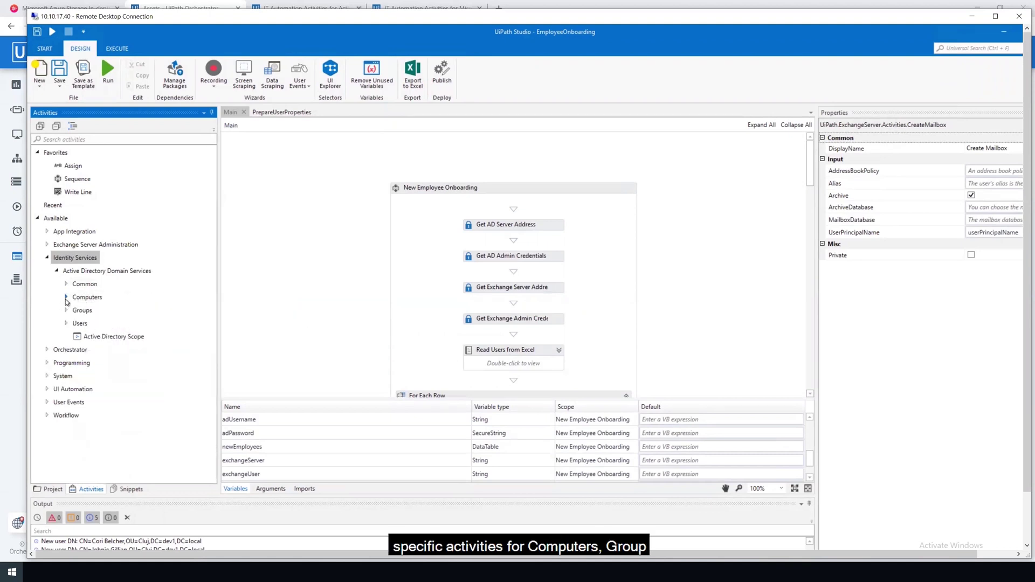
# Expand the Computers, Groups and Users categories of Active Directory Domain Services to examine their activities.
pyautogui.click(66, 298)
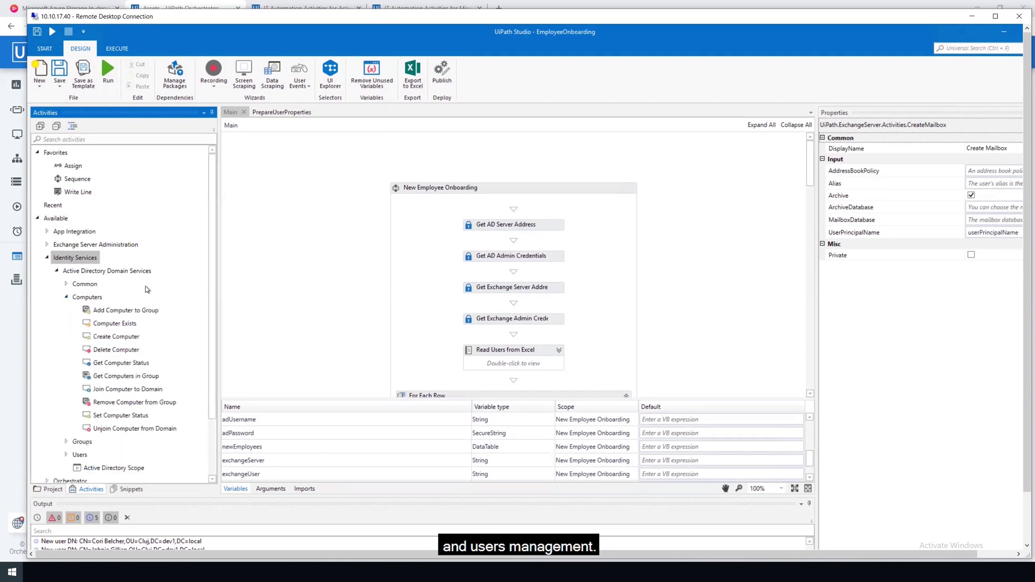
pyautogui.scroll(-3, 65, 302)
pyautogui.click(66, 372)
pyautogui.scroll(-2, 70, 373)
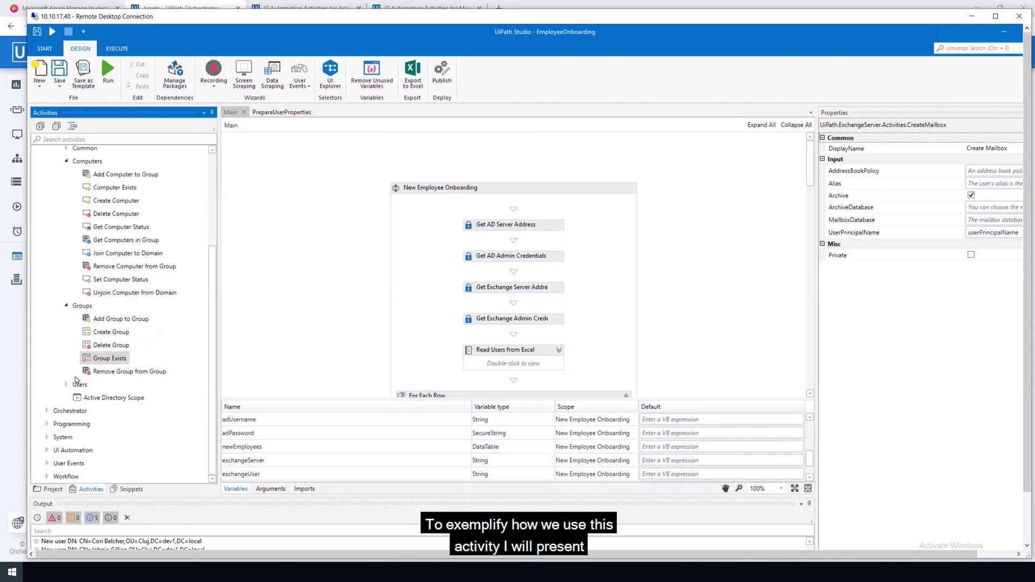
pyautogui.click(66, 384)
pyautogui.scroll(-3, 133, 346)
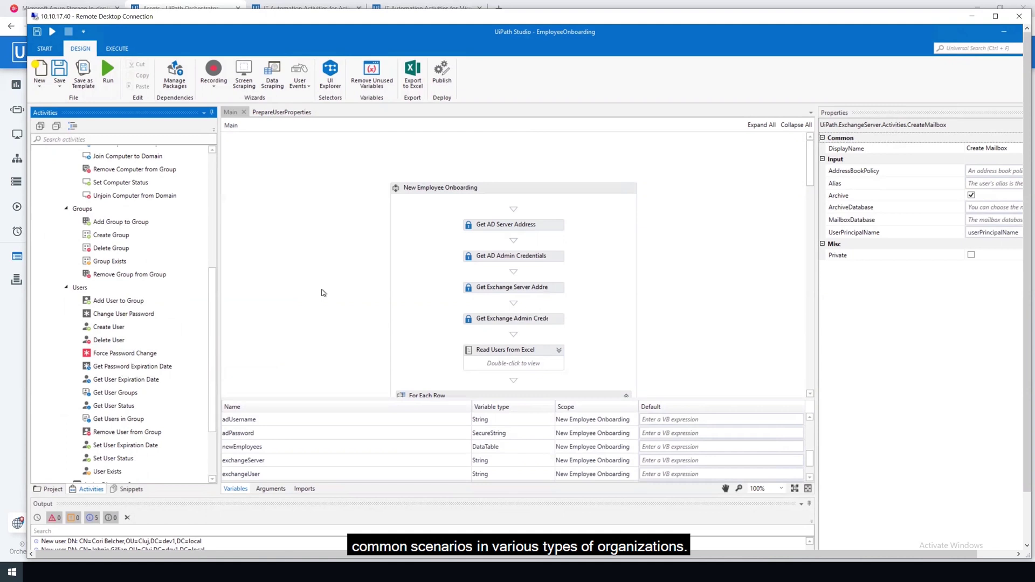
# Show the remote desktop full screen, switch to the New Users workbook in Excel and review its employee rows A2:I4.
pyautogui.press('ctrl+alt+Break')
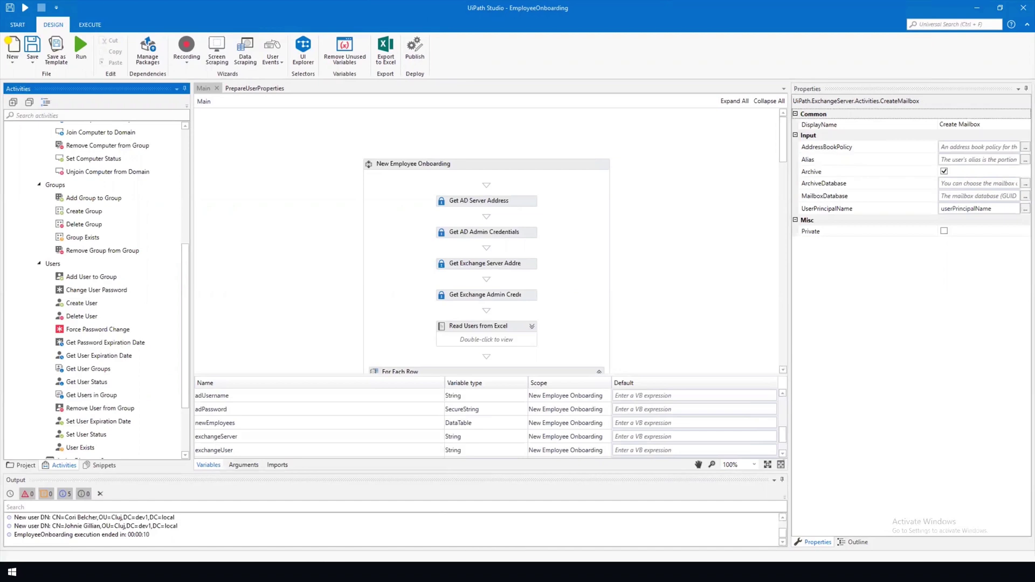
pyautogui.moveTo(362, 572)
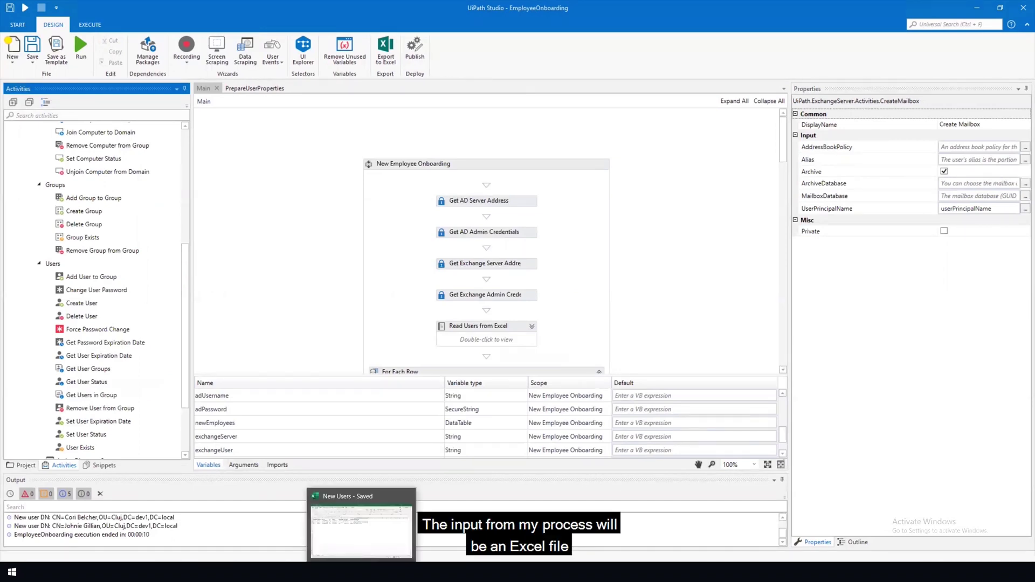
pyautogui.click(361, 531)
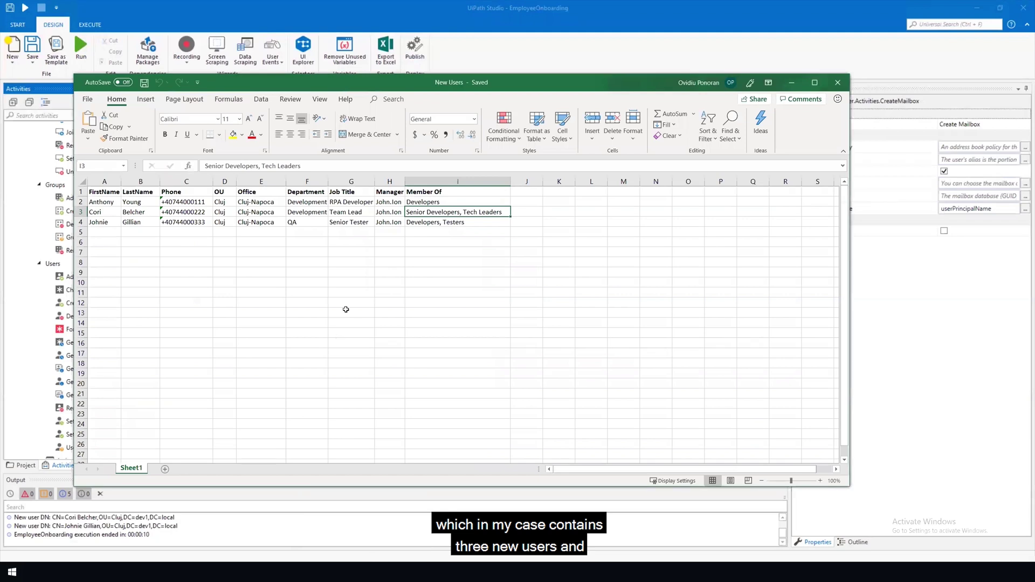
pyautogui.click(106, 200)
pyautogui.moveTo(106, 200); pyautogui.dragTo(462, 231)
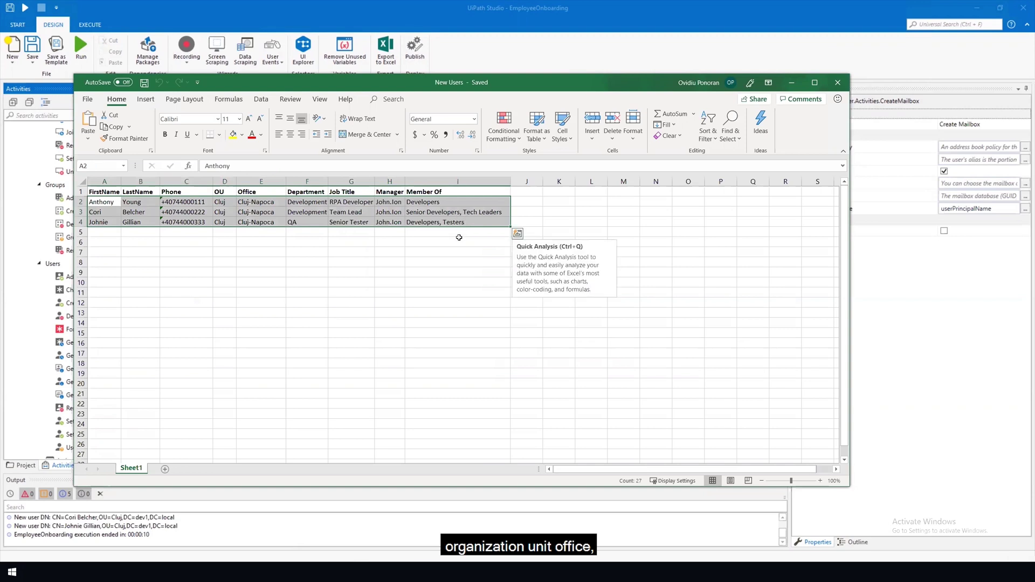
pyautogui.click(217, 242)
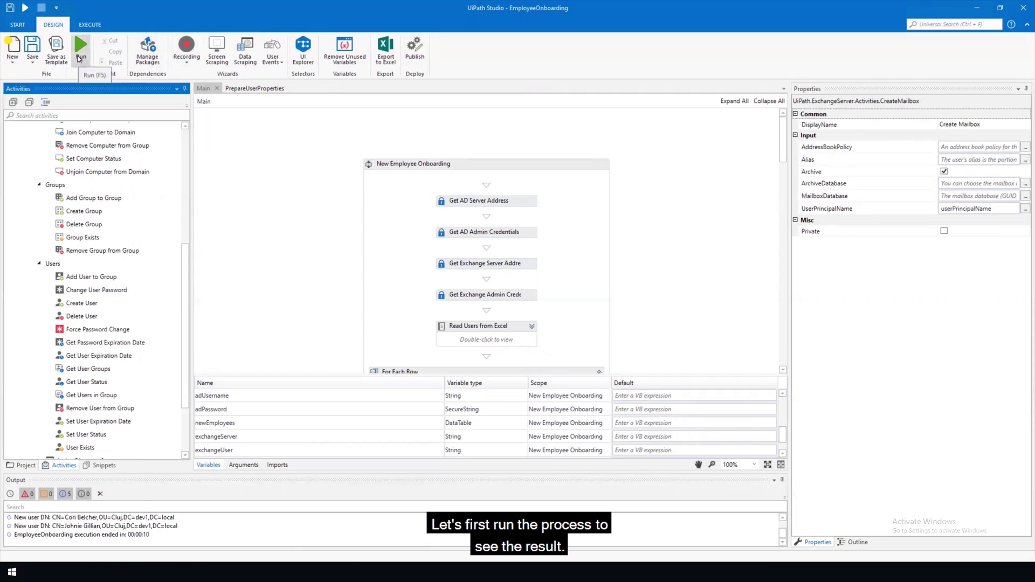
# Run the EmployeeOnboarding process, then switch to Active Directory Users and Computers and refresh the Cluj organizational unit.
pyautogui.click(80, 51)
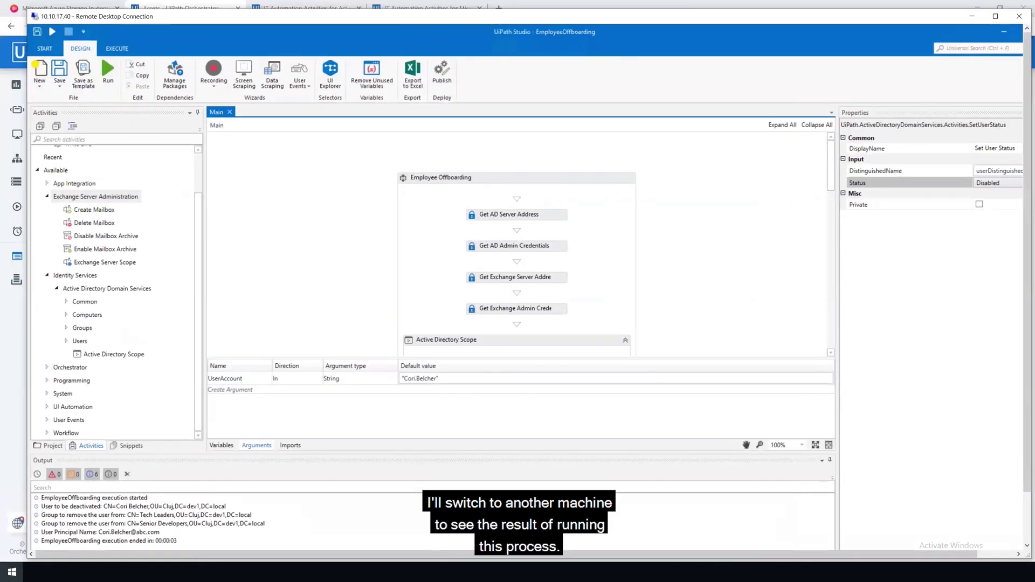
pyautogui.click(471, 537)
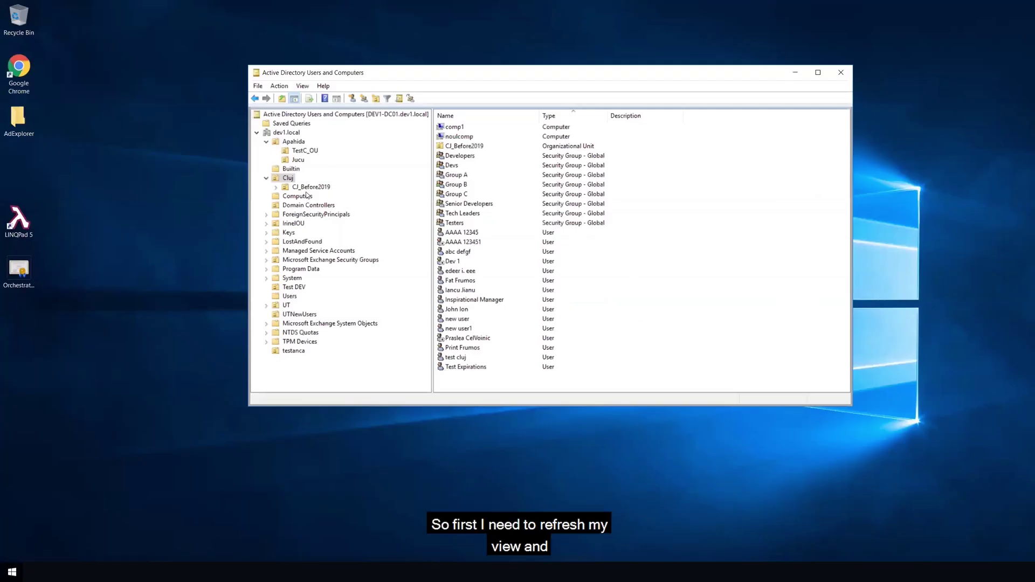
pyautogui.rightClick(286, 179)
pyautogui.click(342, 295)
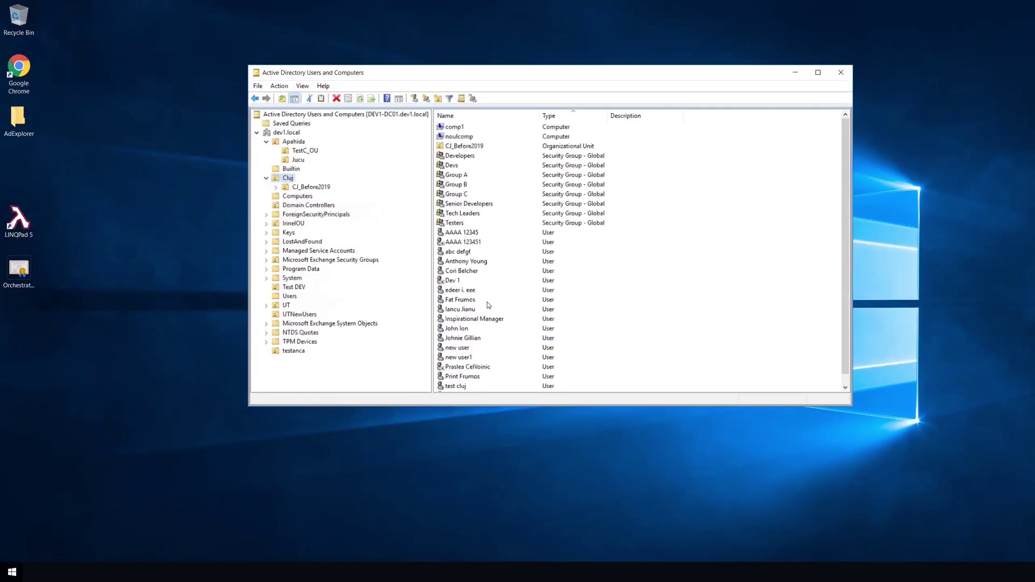
# Find the new employees' accounts in Cluj and check the name, office and telephone details in the new team lead's properties.
pyautogui.click(464, 271)
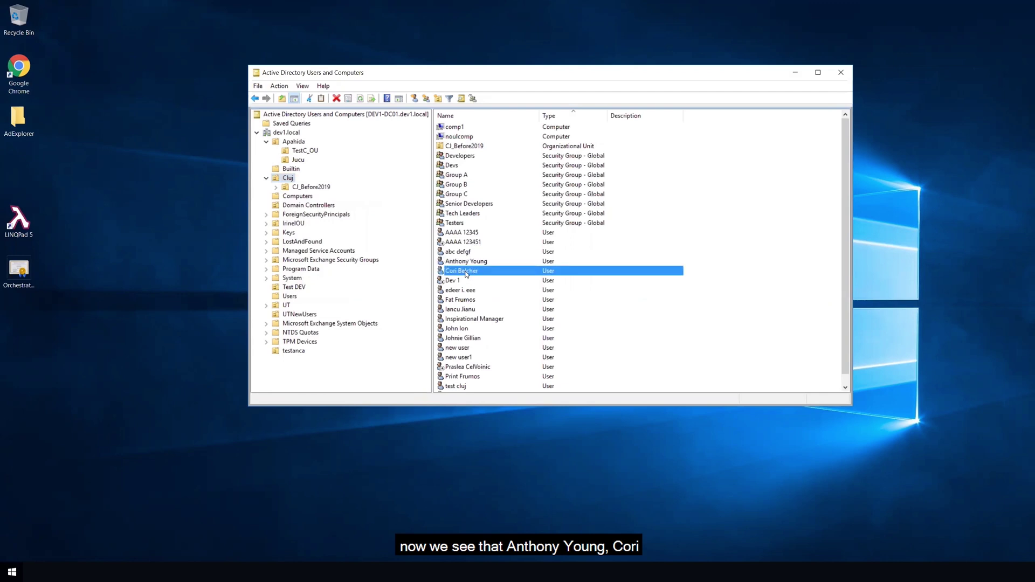
pyautogui.click(462, 337)
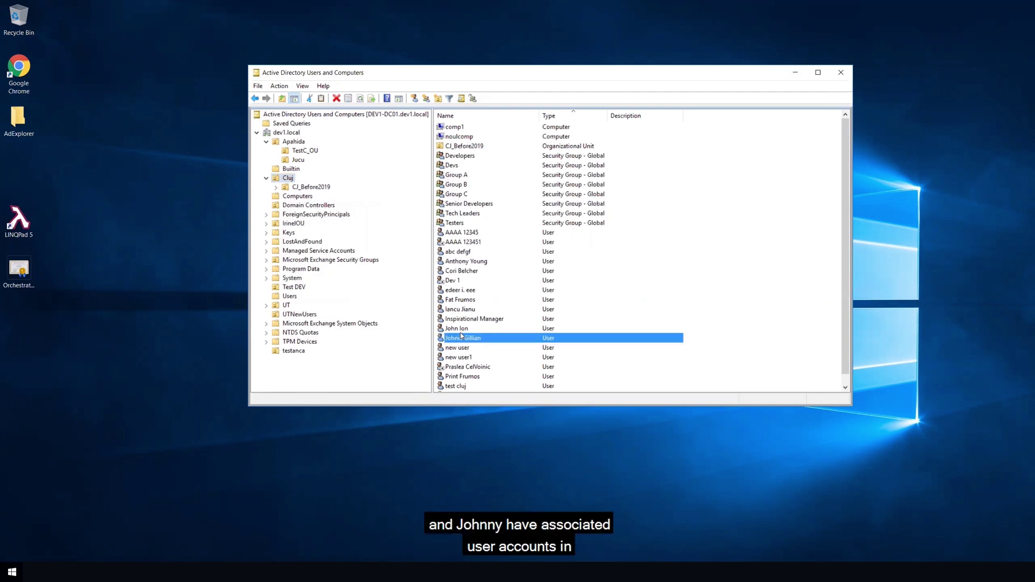
pyautogui.doubleClick(449, 272)
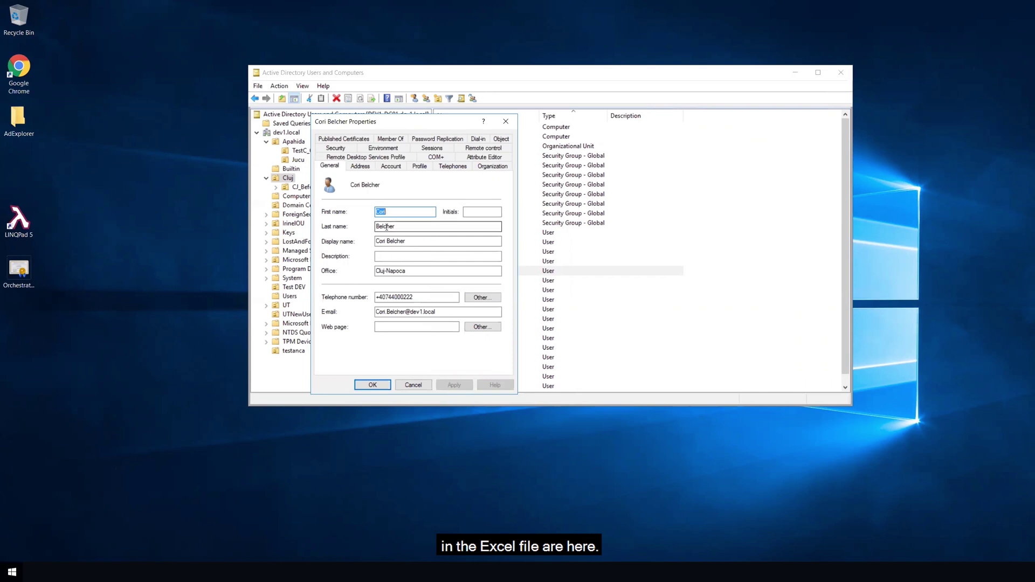
pyautogui.click(386, 270)
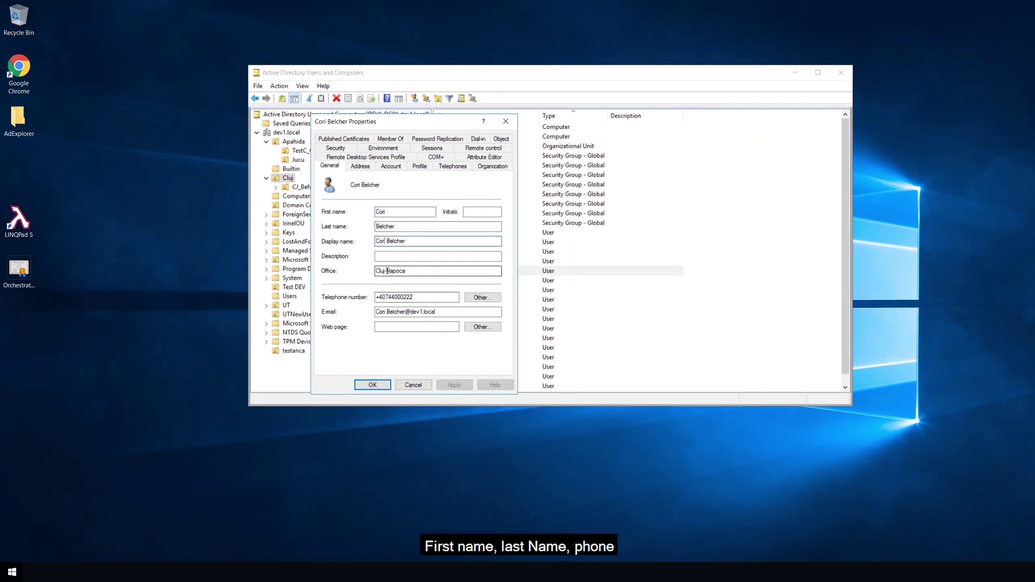
pyautogui.click(395, 298)
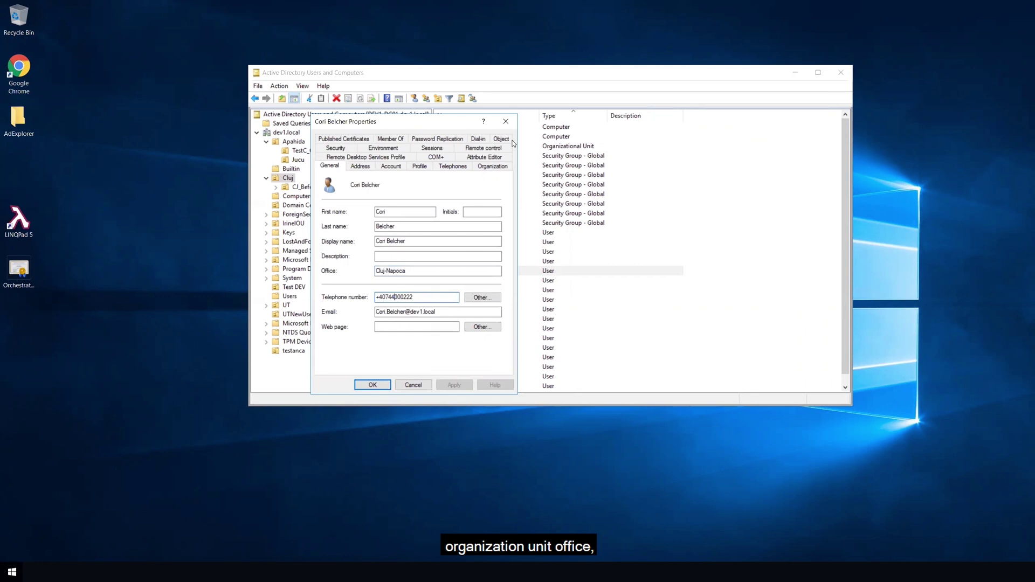
# Check the team lead account's organization details and group memberships, and close its properties without changes.
pyautogui.click(492, 166)
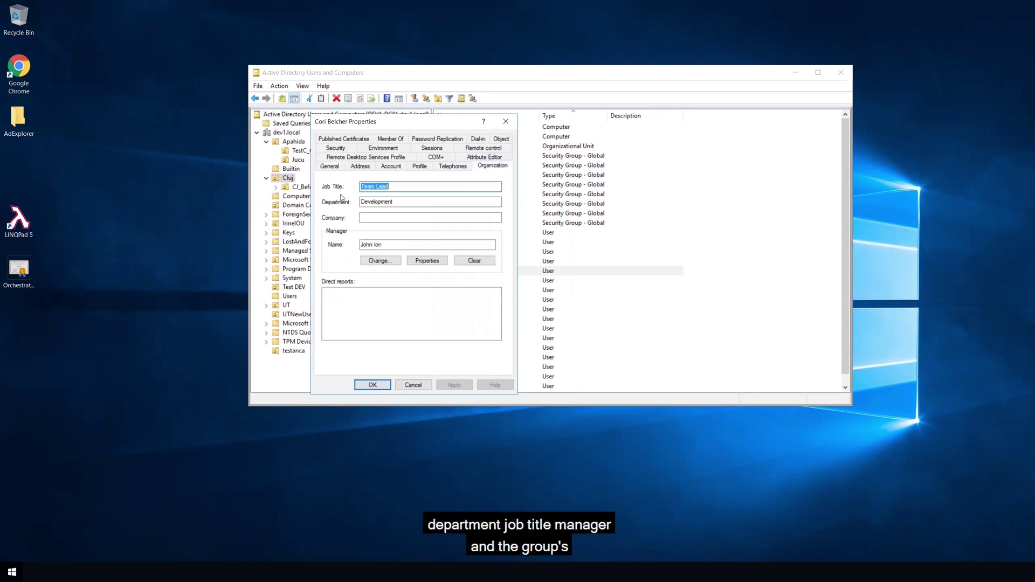
pyautogui.click(391, 139)
pyautogui.click(358, 212)
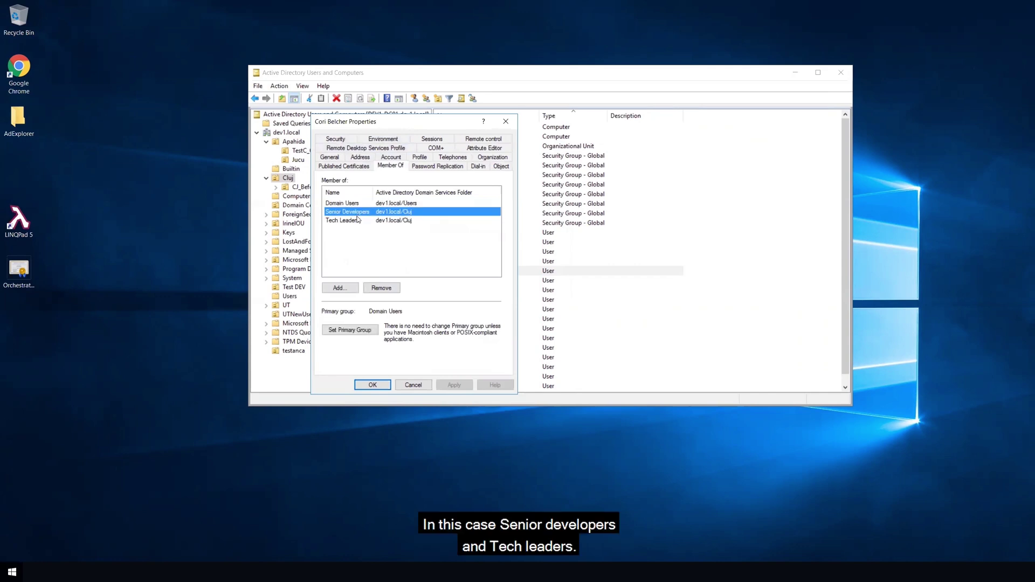
pyautogui.click(413, 385)
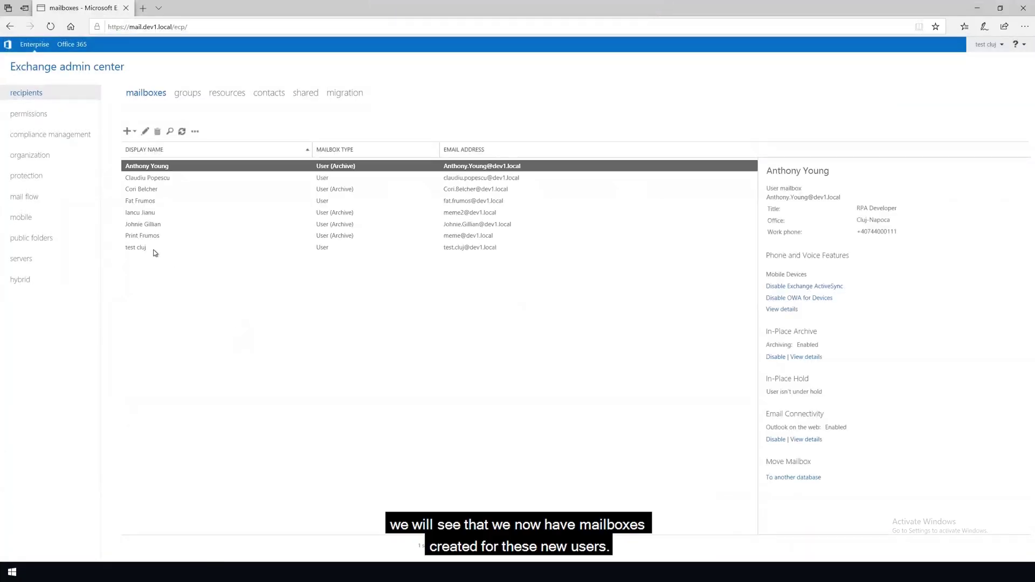
# Inspect the new employees' mailboxes and their details in the Exchange admin center.
pyautogui.click(151, 191)
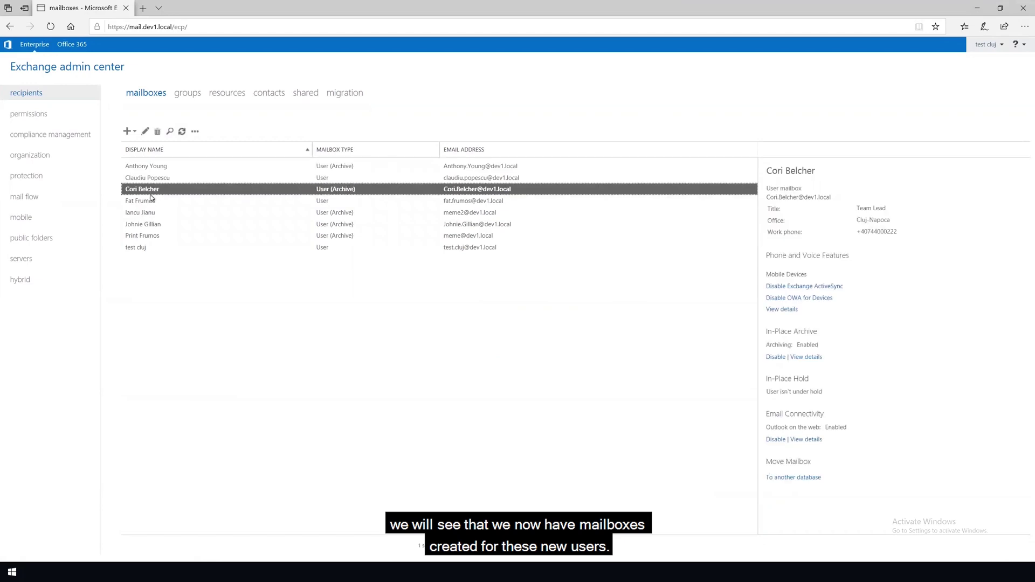
pyautogui.click(151, 224)
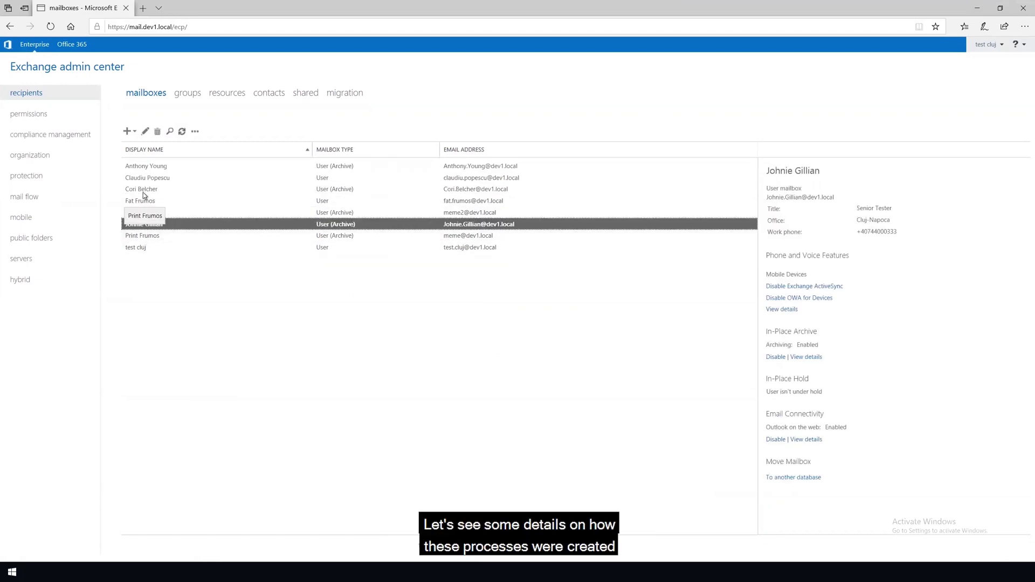
pyautogui.click(147, 178)
pyautogui.click(148, 168)
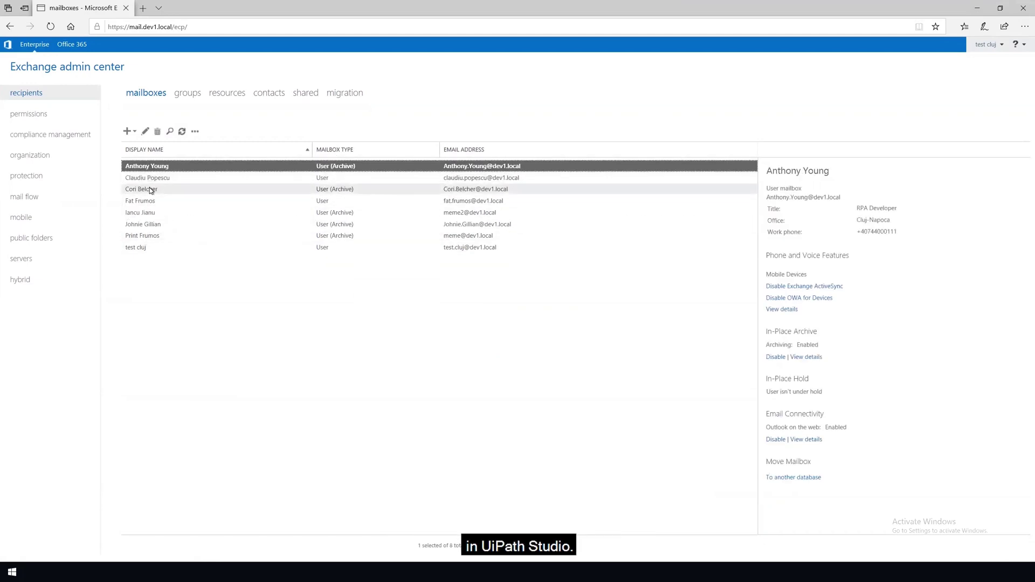
pyautogui.click(148, 189)
pyautogui.click(149, 224)
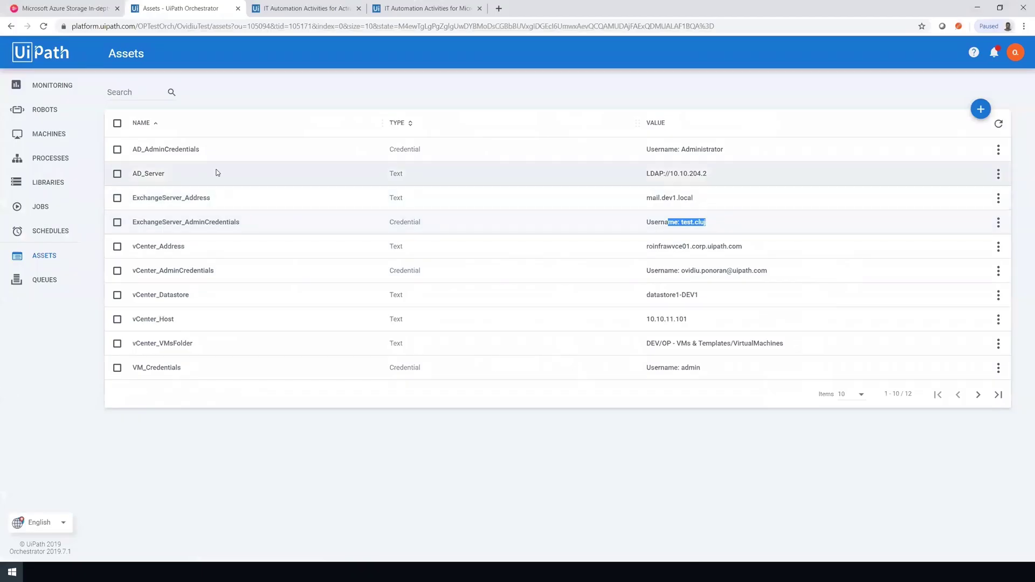
# Review the Active Directory and Exchange server address and admin credential assets in UiPath Orchestrator.
pyautogui.click(212, 156)
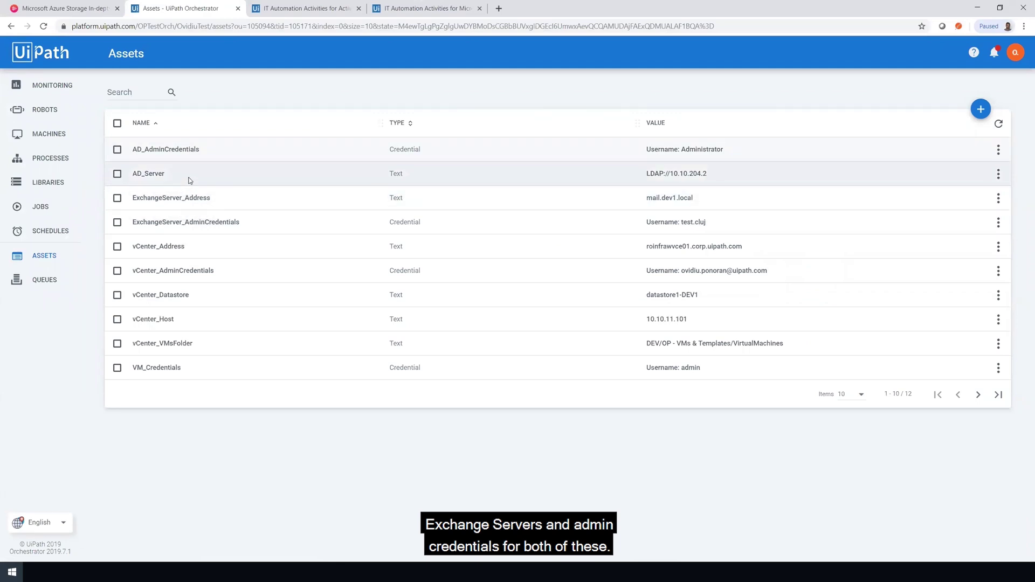
pyautogui.moveTo(133, 198); pyautogui.dragTo(171, 198)
pyautogui.moveTo(695, 198); pyautogui.dragTo(649, 198)
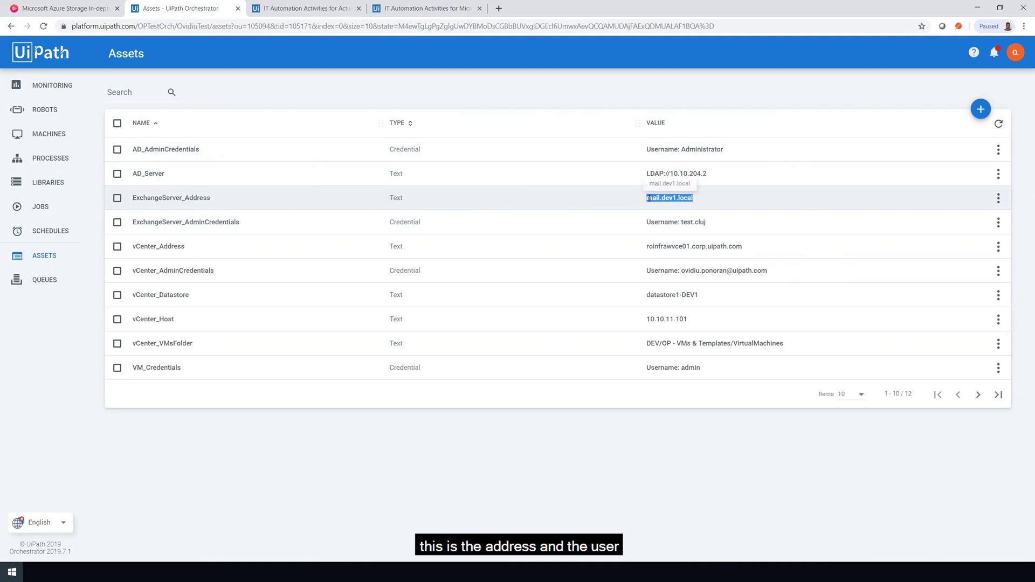
pyautogui.click(204, 224)
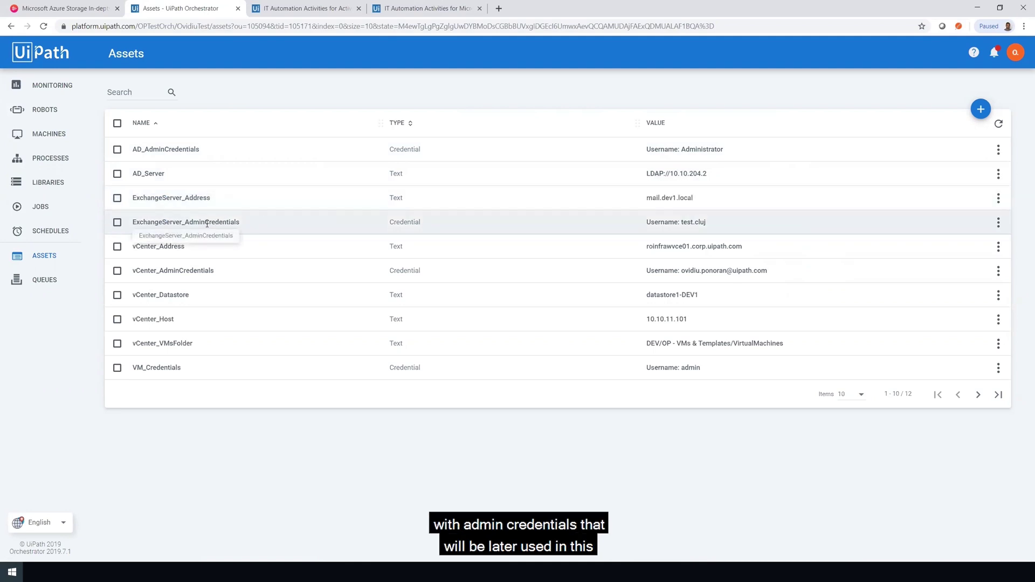
pyautogui.moveTo(713, 224); pyautogui.dragTo(679, 222)
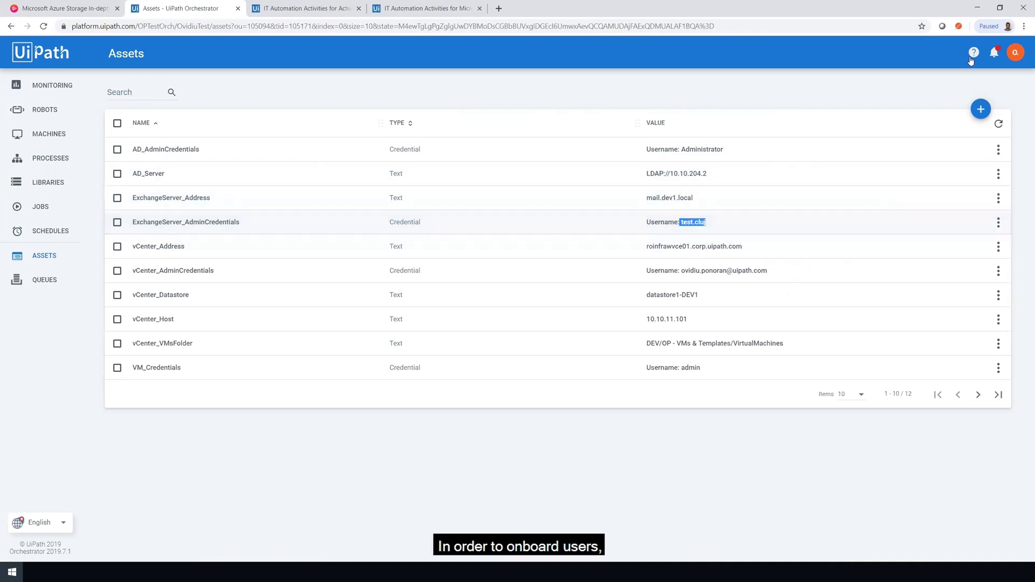
# Return to UiPath Studio and examine the onboarding workflow's For Each Row loop over newEmployees, down to its Active Directory Scope.
pyautogui.click(977, 8)
pyautogui.scroll(-1, 784, 139)
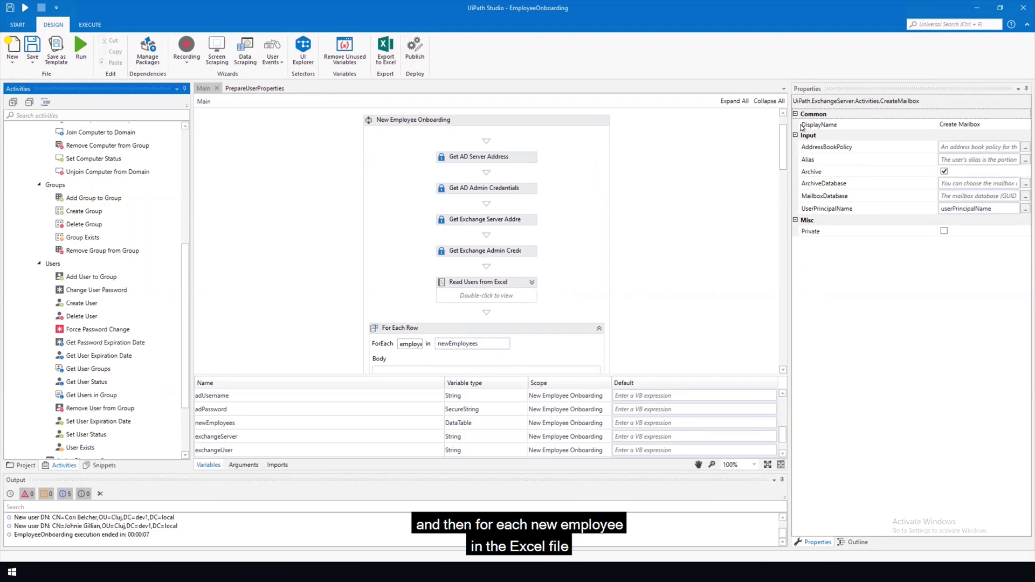
pyautogui.moveTo(782, 160); pyautogui.dragTo(784, 186)
pyautogui.scroll(-3, 784, 183)
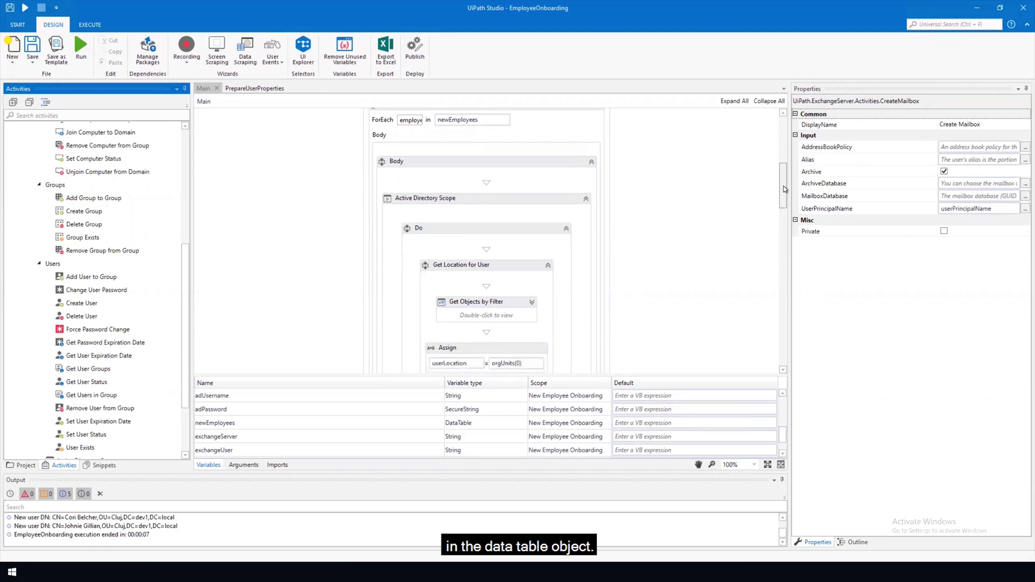
pyautogui.scroll(-1, 327, 426)
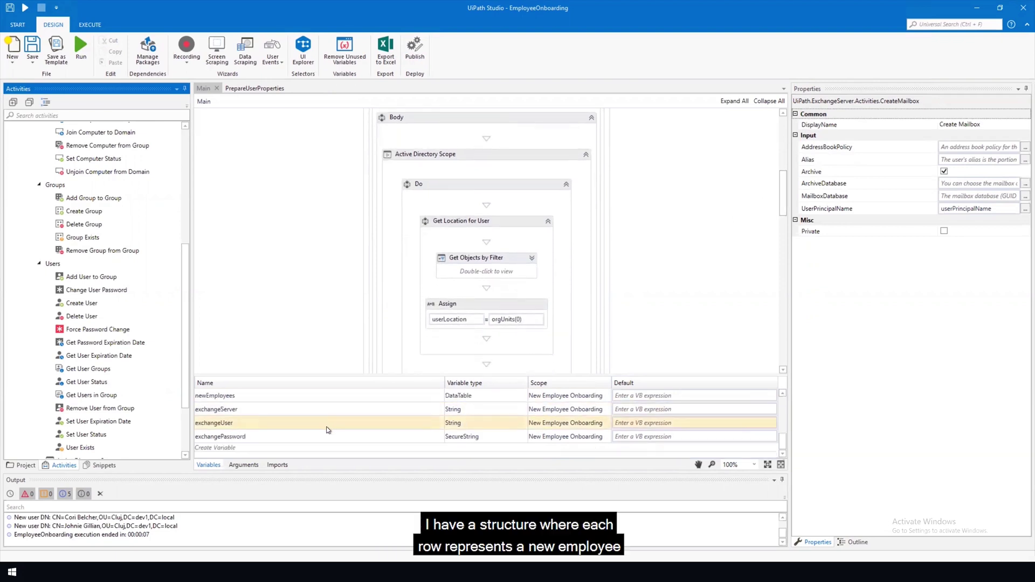
# Check the newEmployees variable and examine the Create User activity's inputs, down to its SAMAccountName.
pyautogui.click(471, 396)
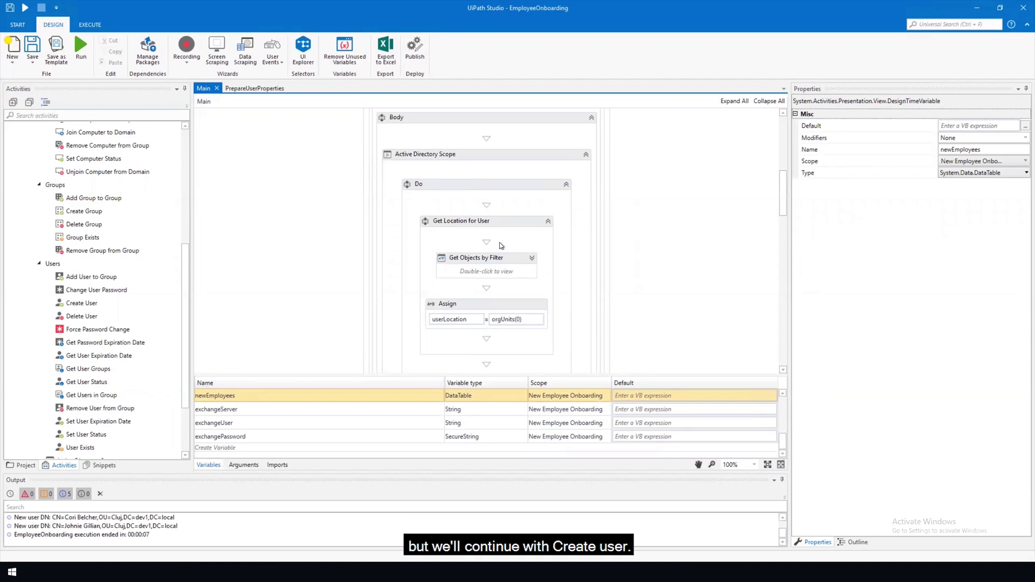
pyautogui.scroll(-5, 501, 246)
pyautogui.click(507, 255)
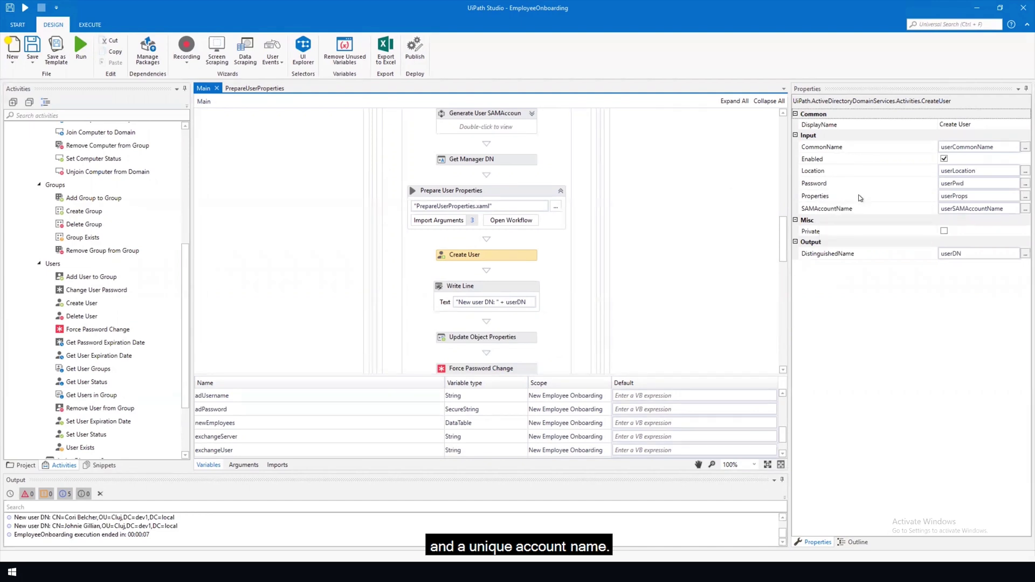
pyautogui.click(857, 209)
# Examine Update Object Properties, its Common activity group and the userDN passed from Create User, ending with the Force Password Change activity.
pyautogui.scroll(-1, 503, 266)
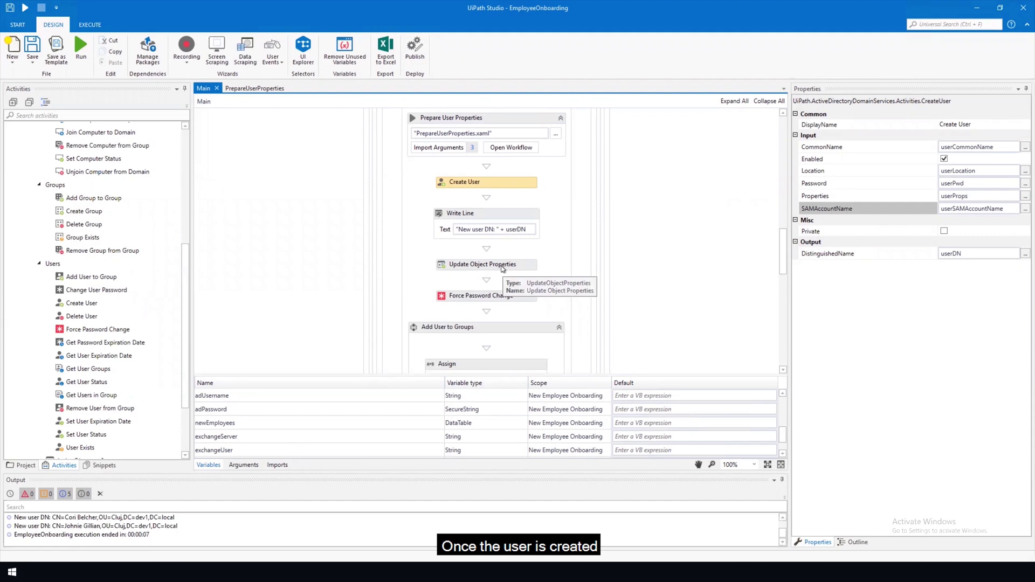
pyautogui.click(503, 266)
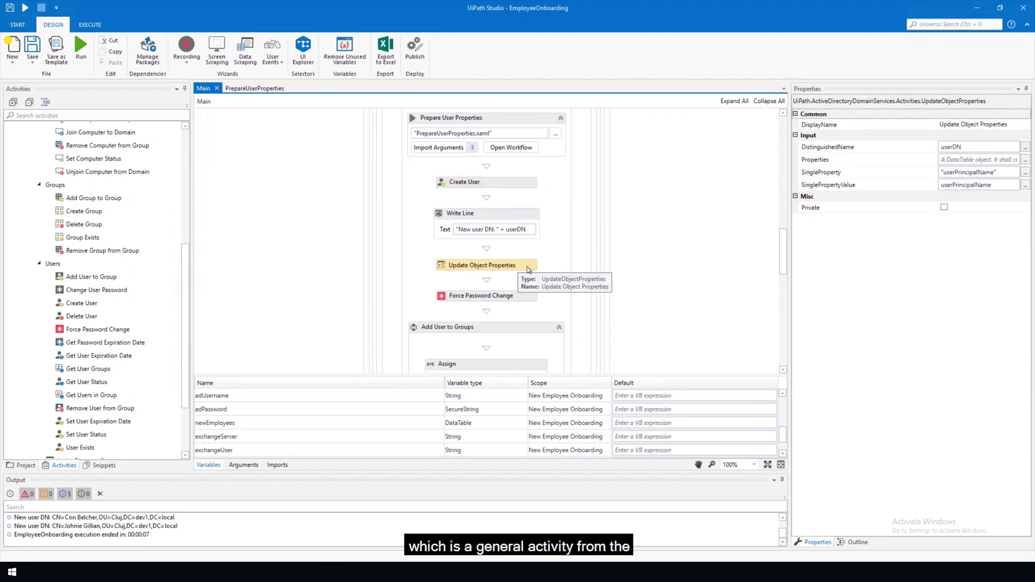
pyautogui.scroll(3, 140, 247)
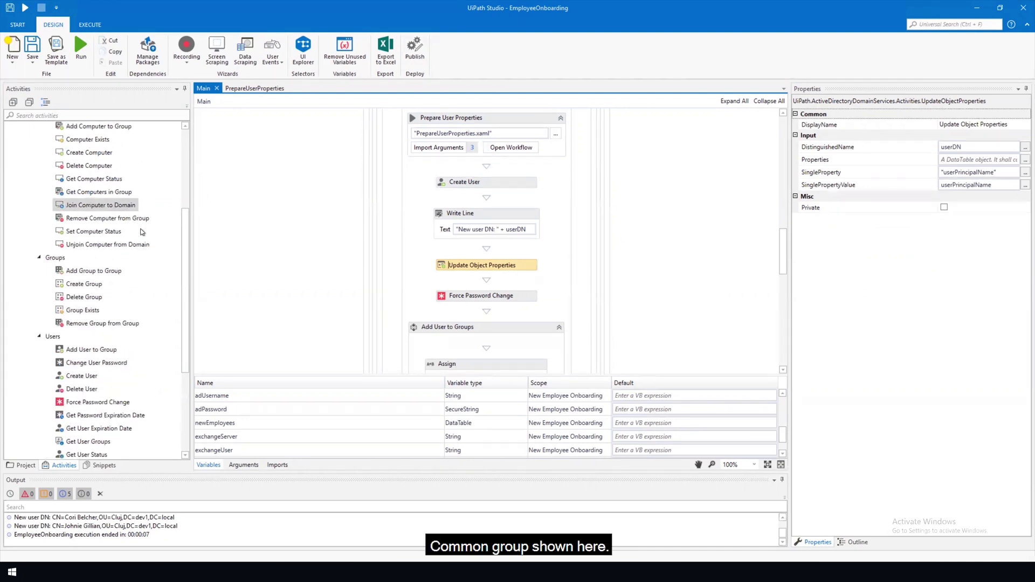
pyautogui.scroll(2, 142, 240)
pyautogui.click(39, 222)
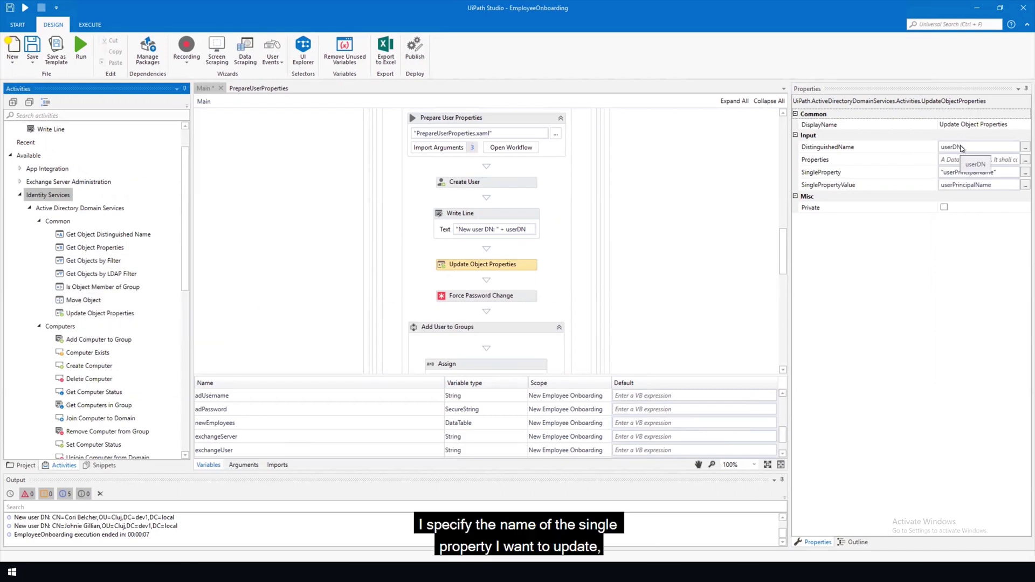
pyautogui.click(488, 185)
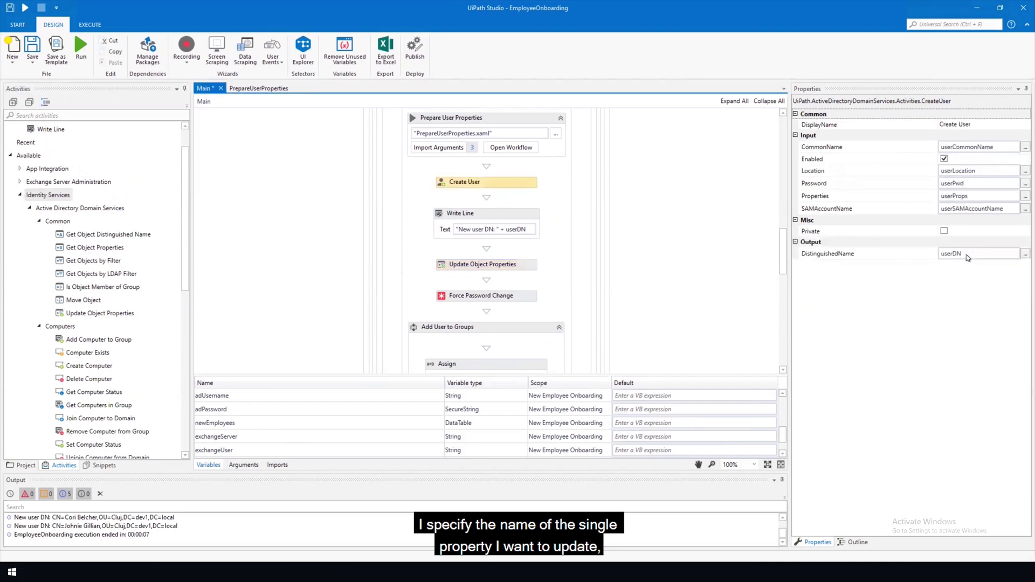
pyautogui.click(474, 264)
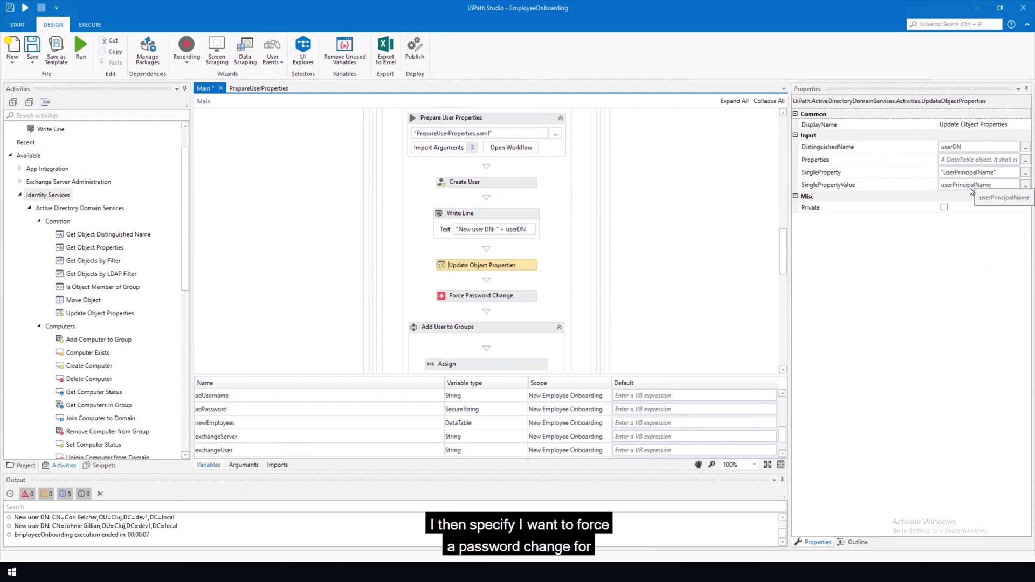
pyautogui.click(966, 186)
pyautogui.click(485, 296)
# Review the Add User to Groups sequence against the Excel Member Of column, inspecting its Get Object Distinguished Name and Add User to Group activities.
pyautogui.scroll(-2, 550, 237)
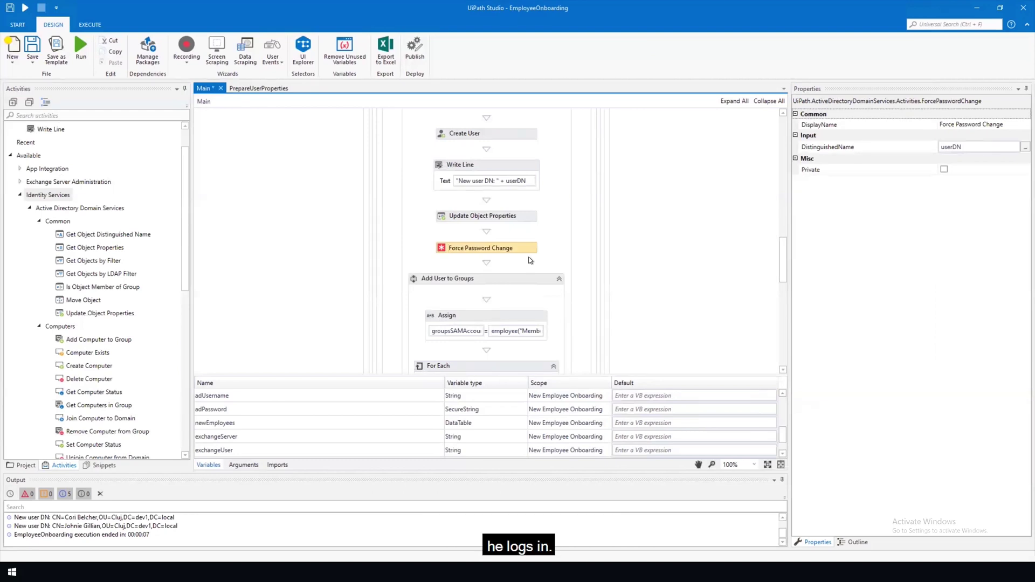
pyautogui.scroll(-3, 530, 260)
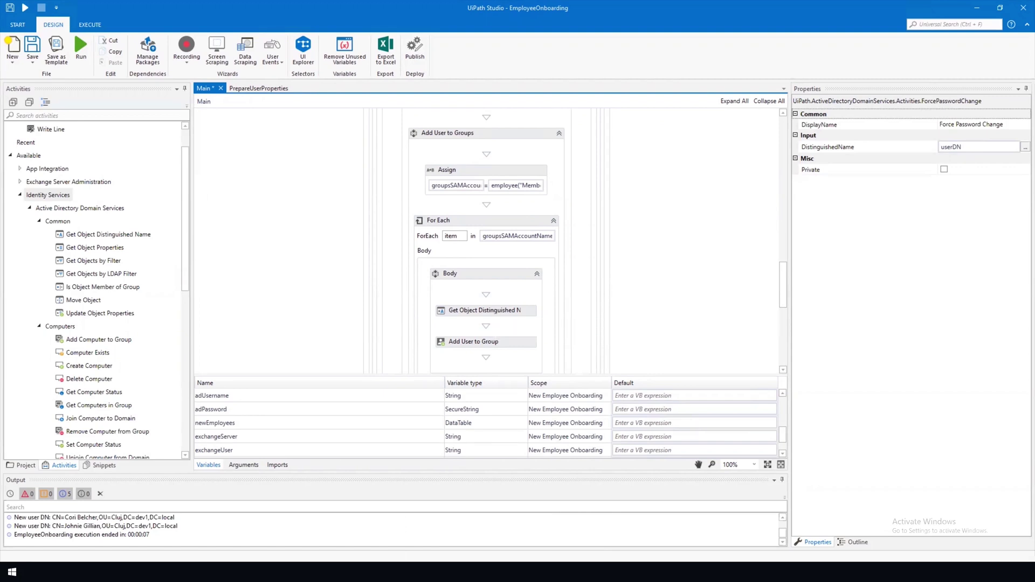
pyautogui.hotkey('alt', 'Tab')
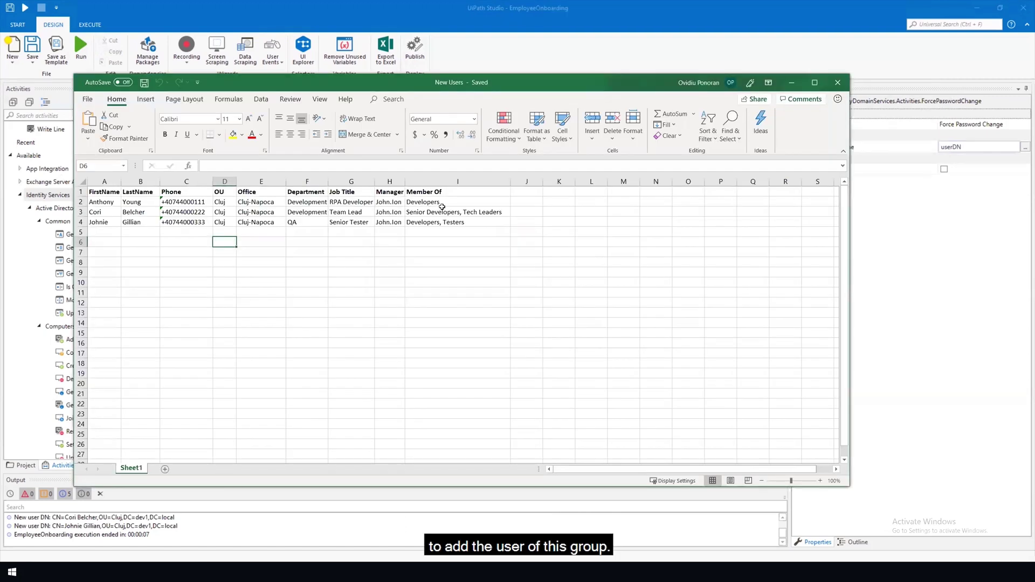
pyautogui.click(791, 82)
pyautogui.click(496, 309)
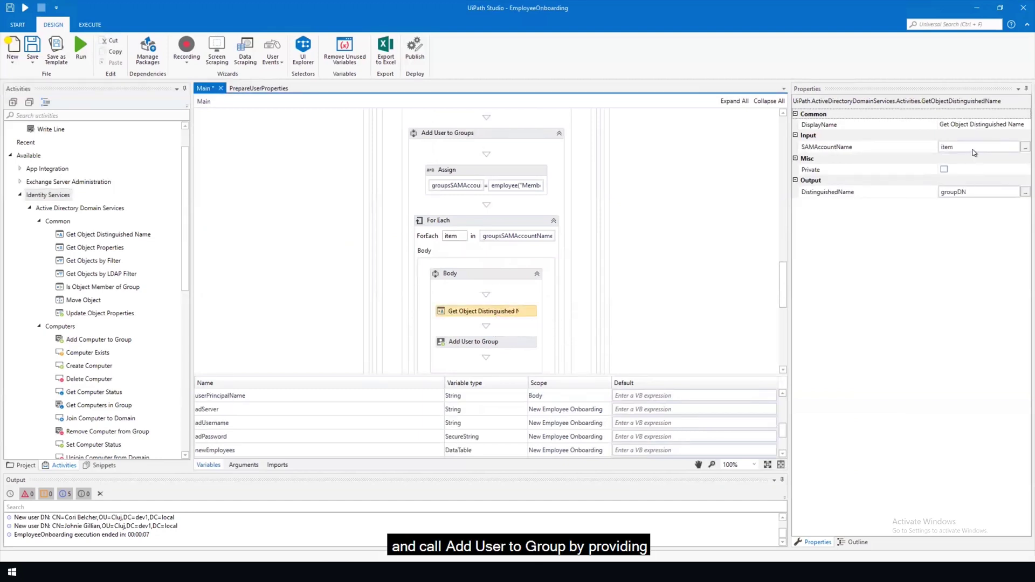
pyautogui.click(478, 344)
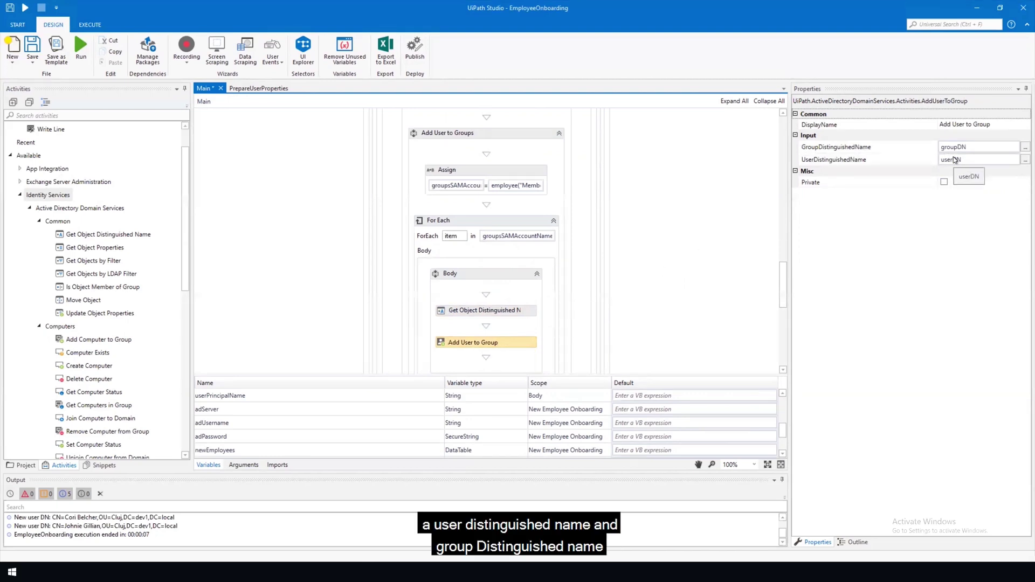
# Inspect the Exchange Server Scope connection inputs and the Create Mailbox activity's UserPrincipalName.
pyautogui.moveTo(782, 270); pyautogui.dragTo(786, 332)
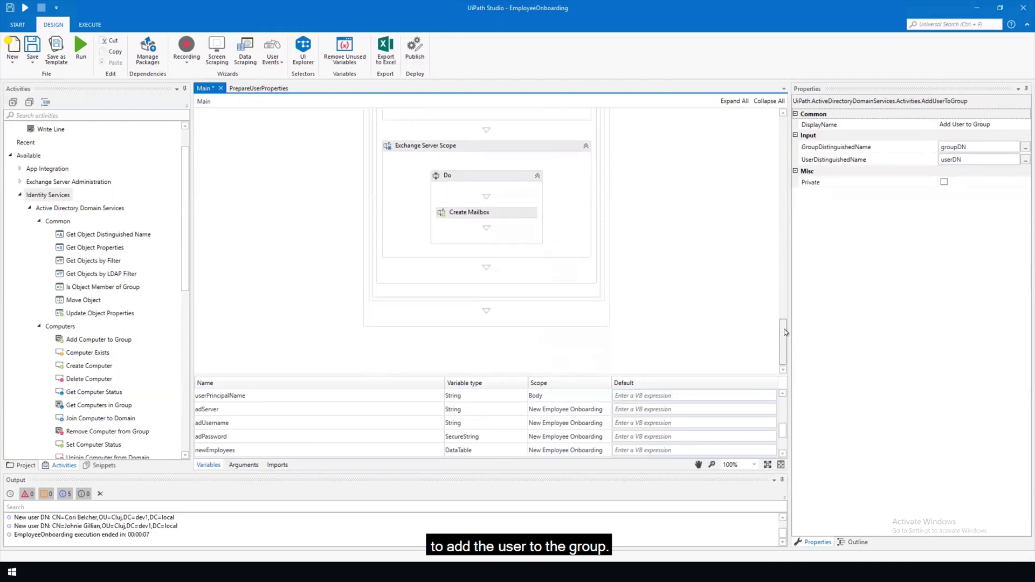
pyautogui.click(481, 147)
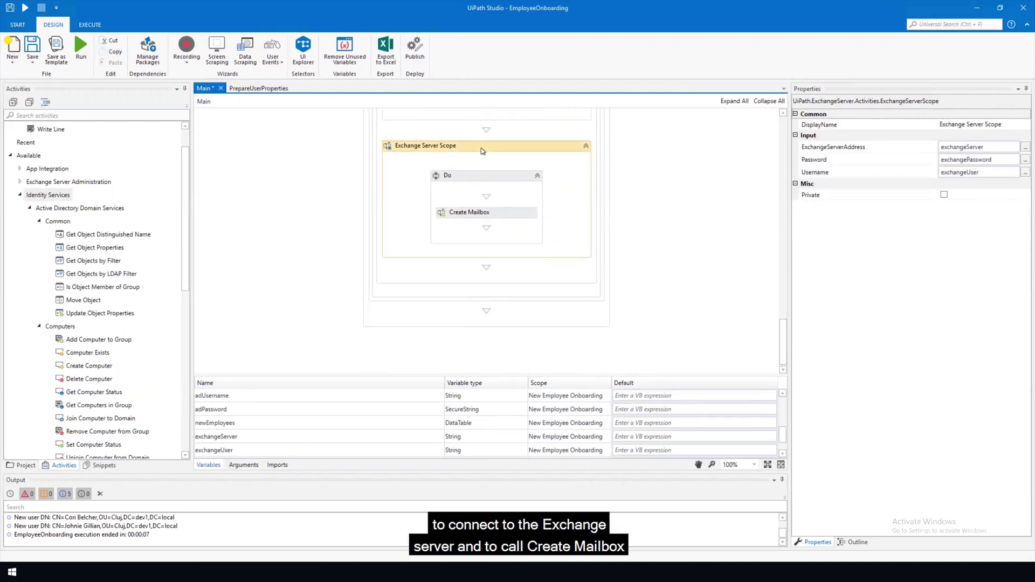
pyautogui.click(478, 213)
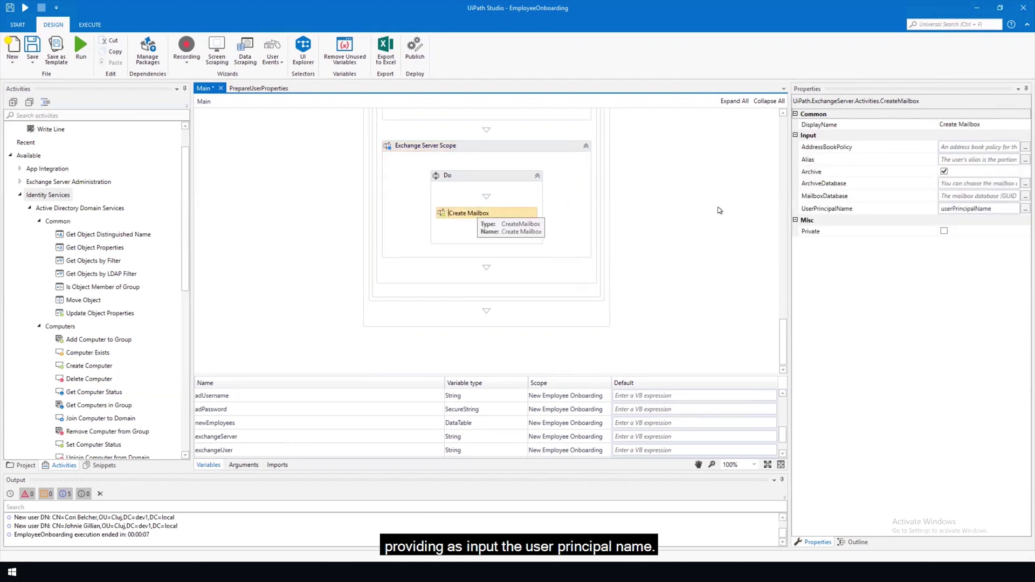
pyautogui.click(881, 210)
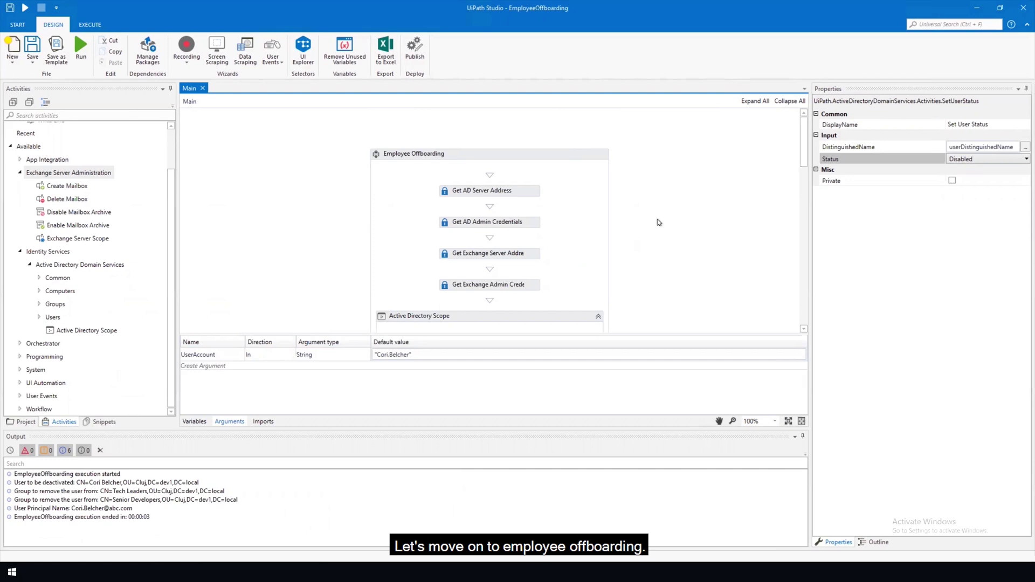
# In the EmployeeOffboarding project, review the UserAccount input argument and the Active Directory server address and credential retrieval activities.
pyautogui.click(344, 354)
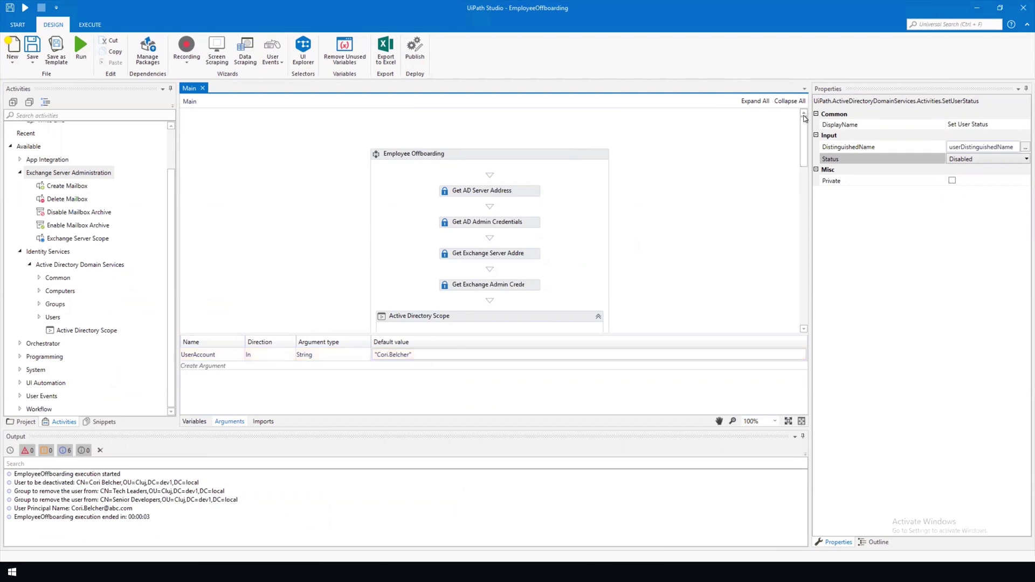
pyautogui.scroll(-2, 804, 130)
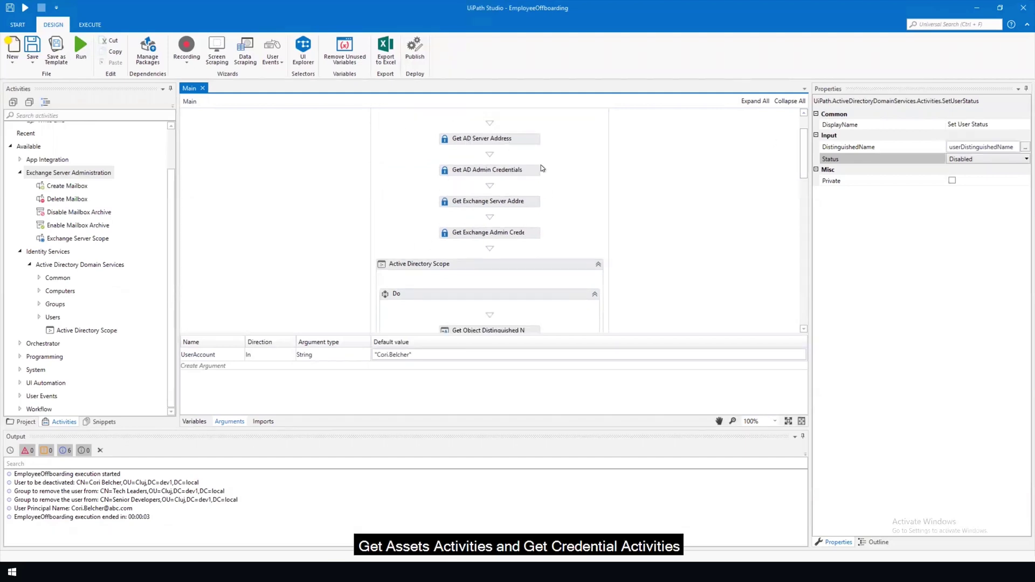
pyautogui.click(524, 172)
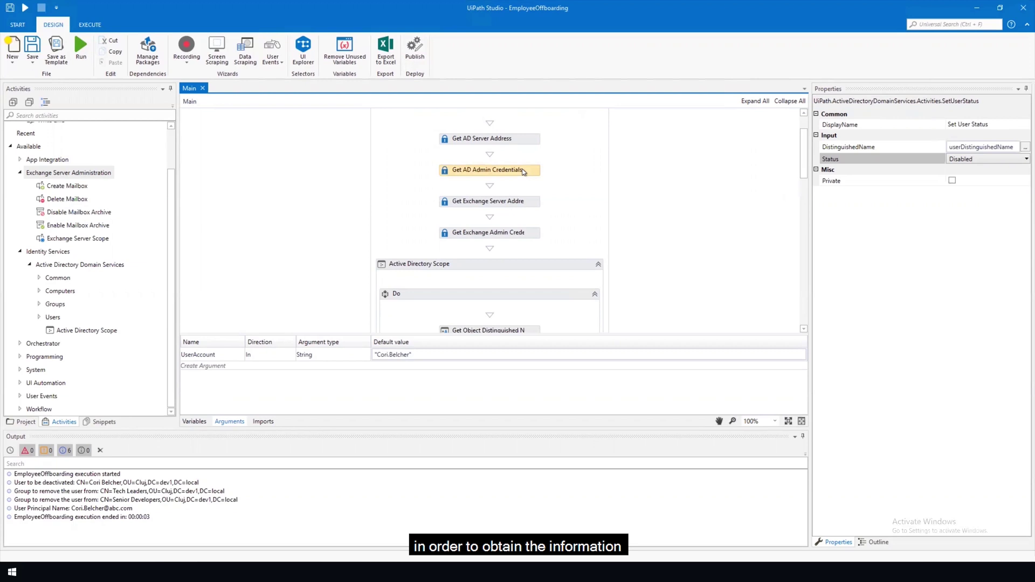
pyautogui.click(533, 143)
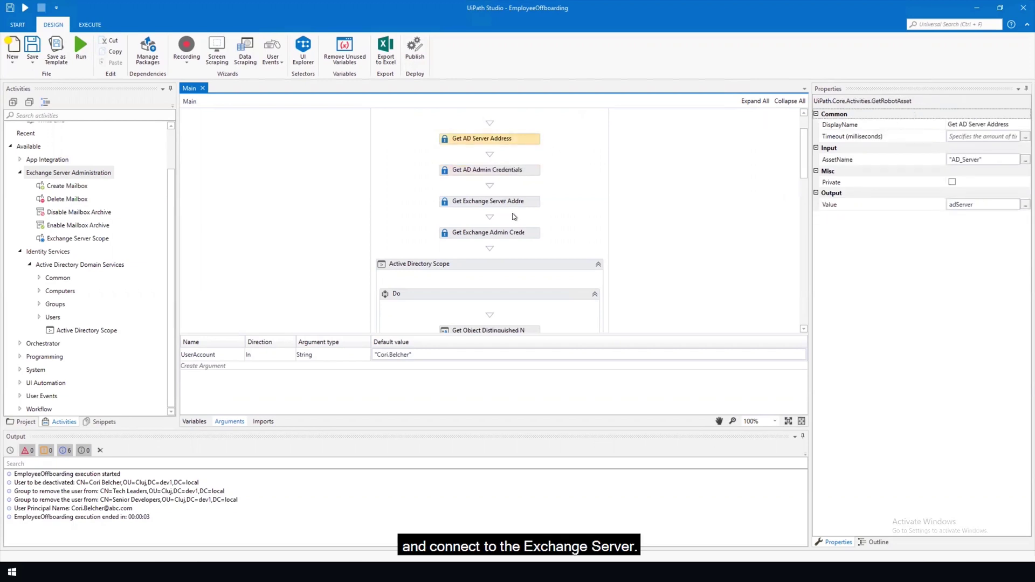
# Inspect the Active Directory Scope and its Get Object Distinguished Name activity, which takes the UserAccount argument as input.
pyautogui.scroll(-1, 513, 217)
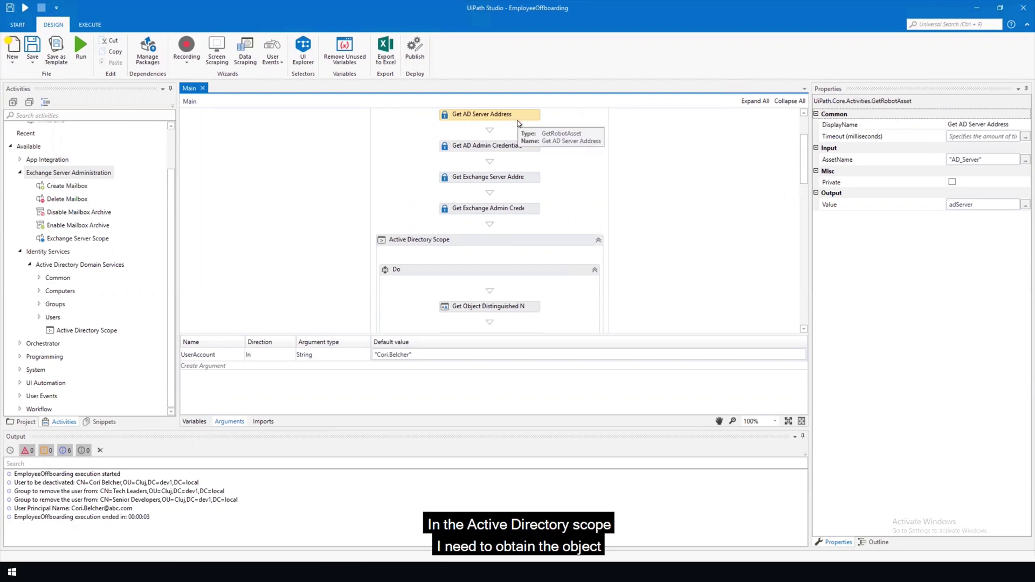
pyautogui.scroll(-3, 545, 199)
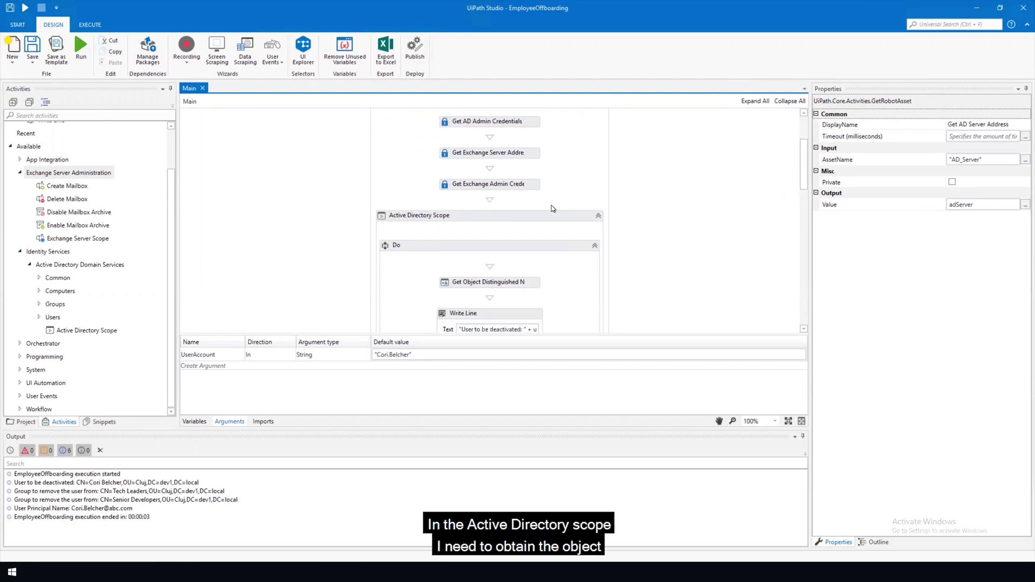
pyautogui.click(534, 175)
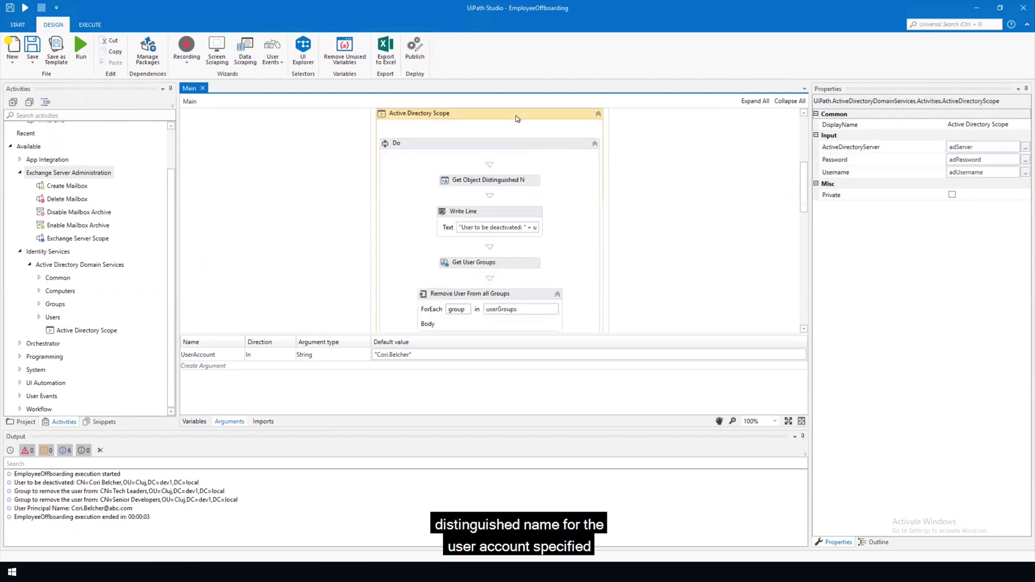
pyautogui.click(505, 182)
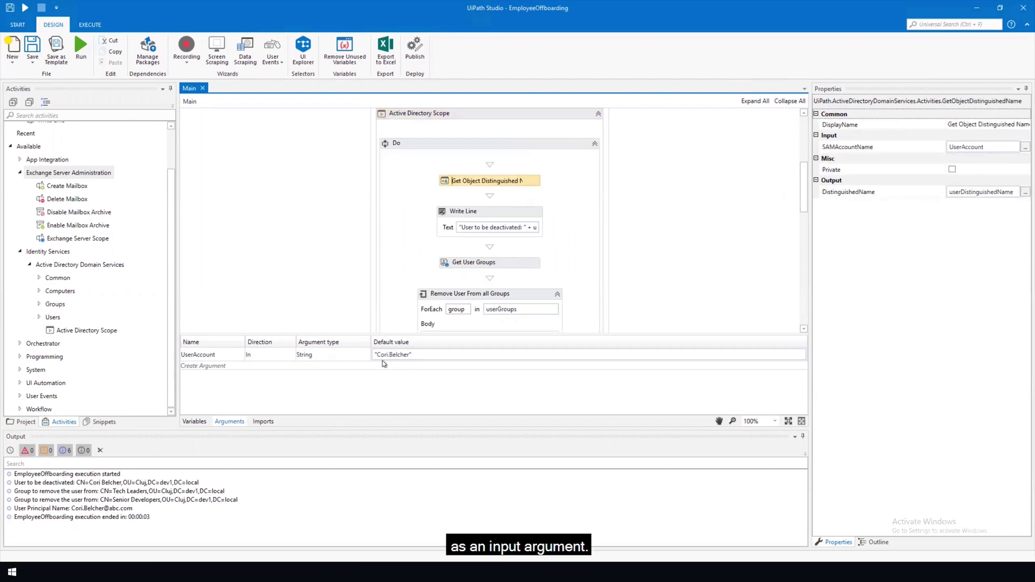
pyautogui.click(240, 356)
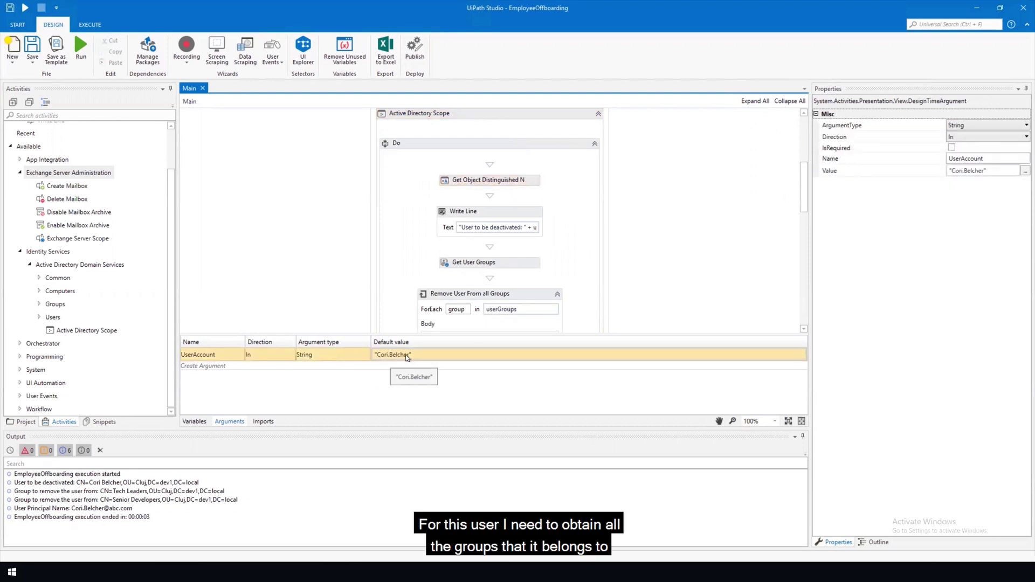
# Examine the Get User Groups activity and the Remove User from Group activity inside the Remove User From all Groups loop.
pyautogui.scroll(-1, 542, 243)
pyautogui.click(507, 242)
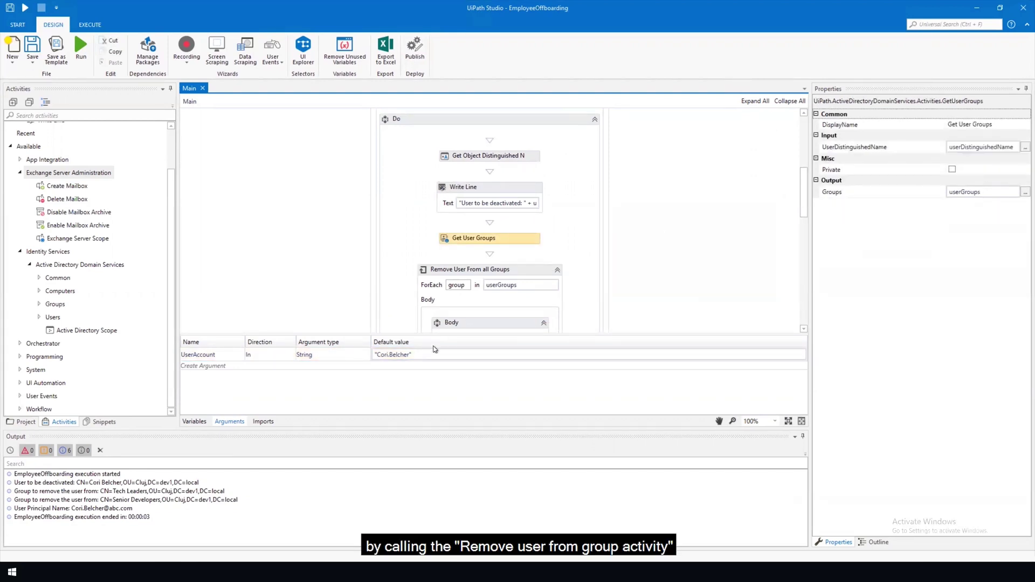
pyautogui.scroll(-4, 581, 231)
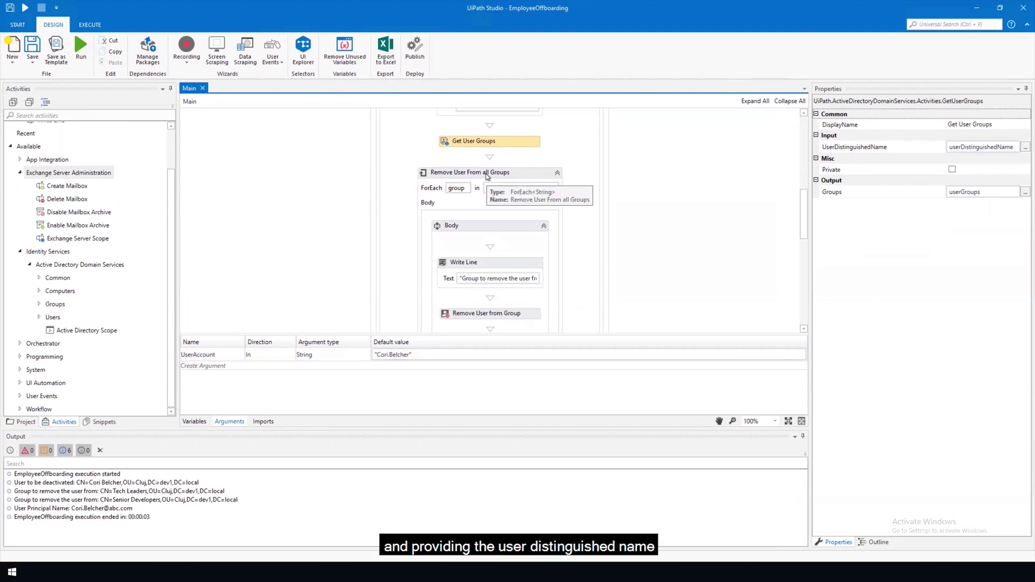
pyautogui.click(496, 316)
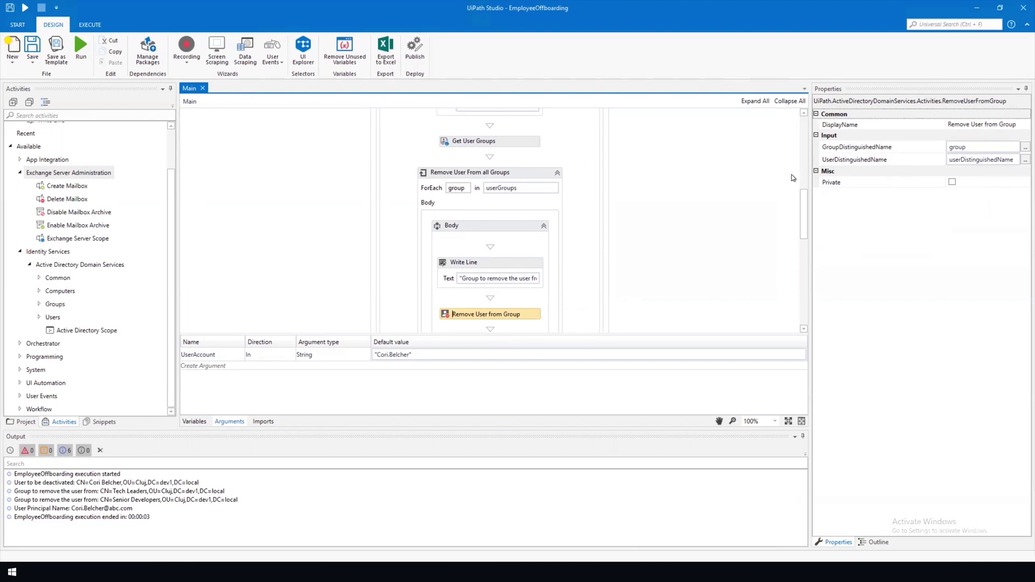
# Review how Get Object Properties supplies userPrincipalName to the Delete Mailbox activity inside the Exchange Server Scope.
pyautogui.scroll(-5, 686, 241)
pyautogui.scroll(-3, 686, 241)
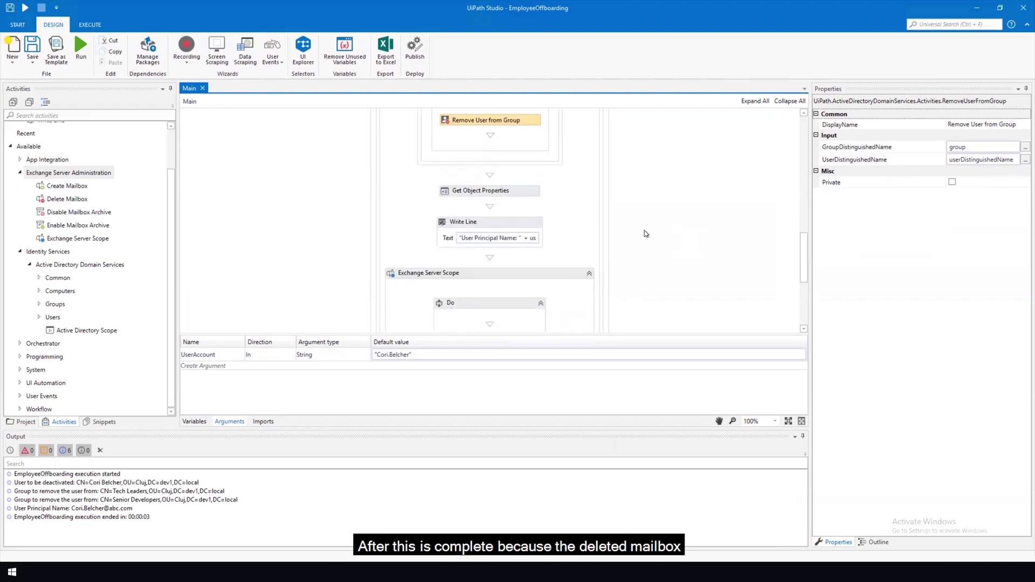
pyautogui.click(484, 192)
pyautogui.scroll(-1, 526, 212)
pyautogui.click(483, 317)
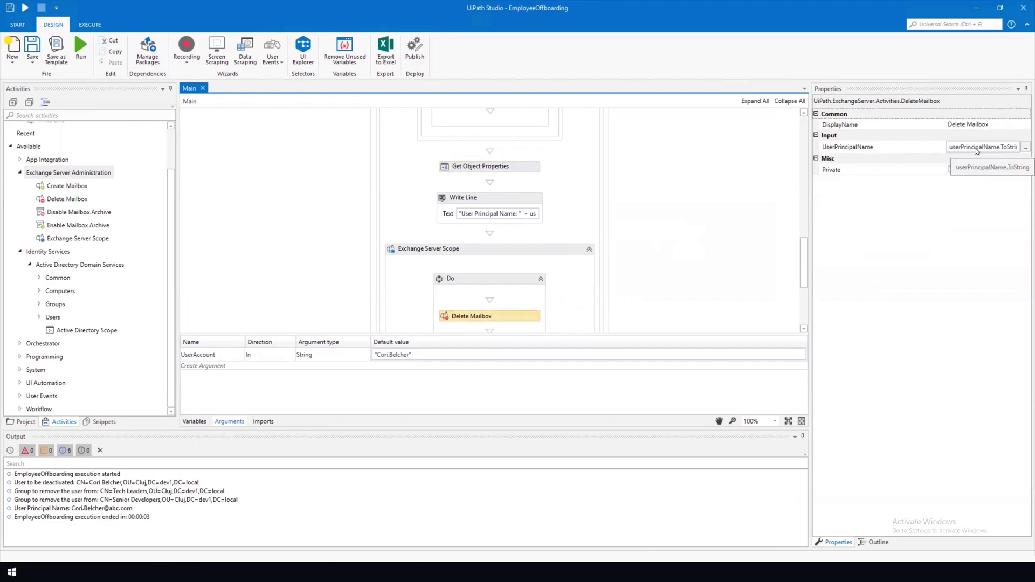
pyautogui.click(500, 168)
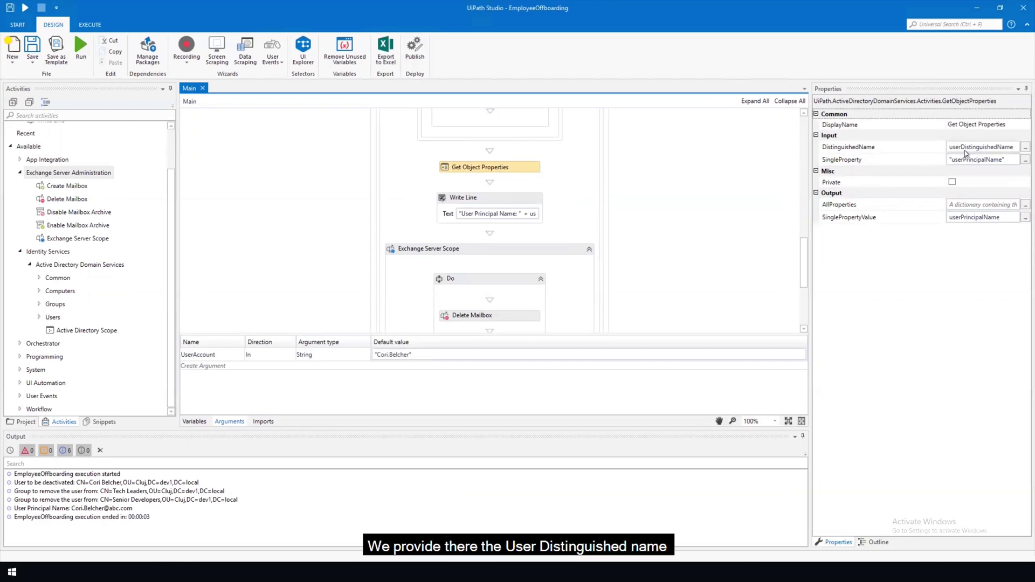
pyautogui.click(920, 163)
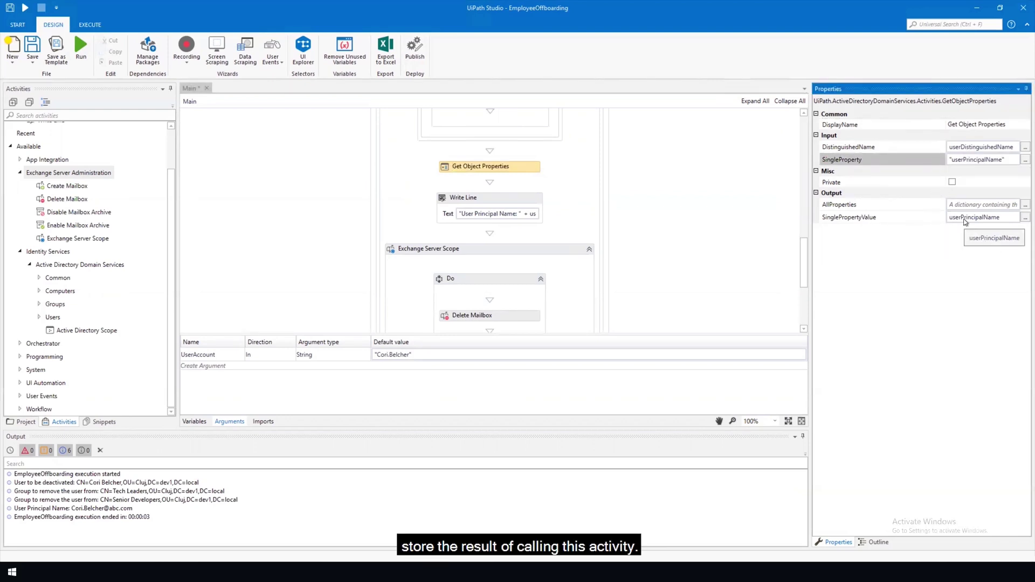
pyautogui.click(510, 245)
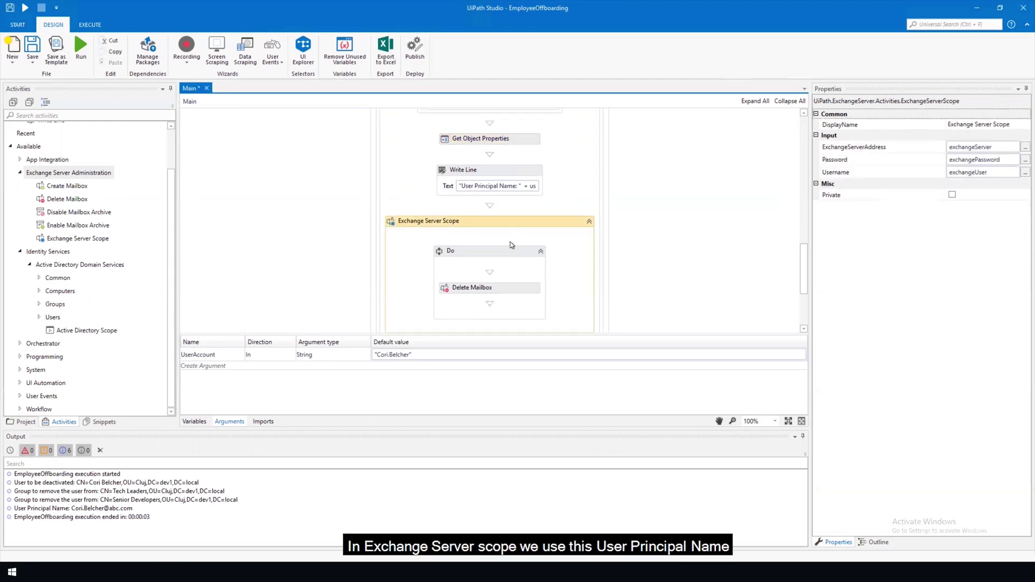
pyautogui.click(503, 290)
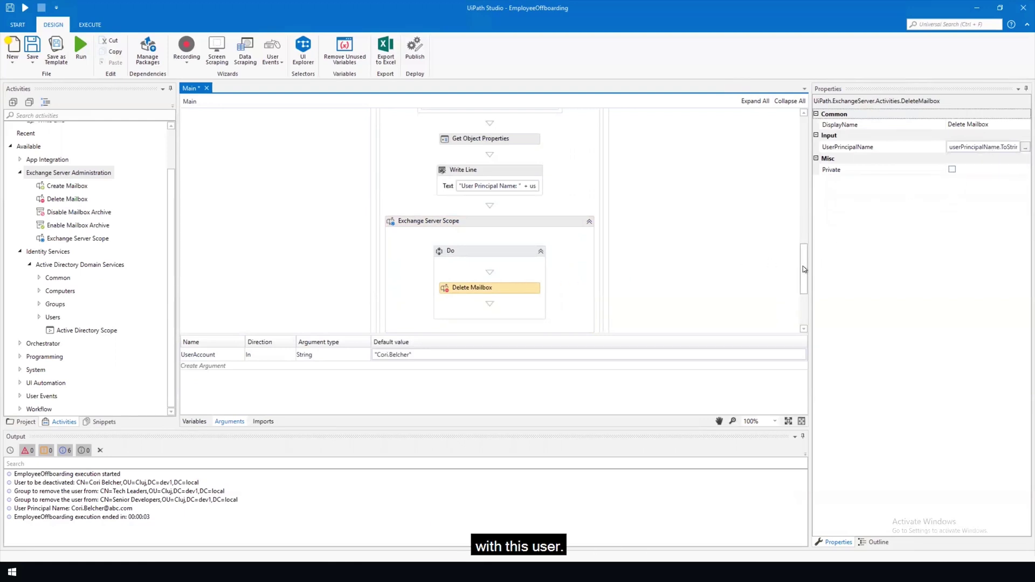
# Select Disabled as the Status of the Set User Status activity at the end of the offboarding workflow.
pyautogui.moveTo(803, 272); pyautogui.dragTo(804, 302)
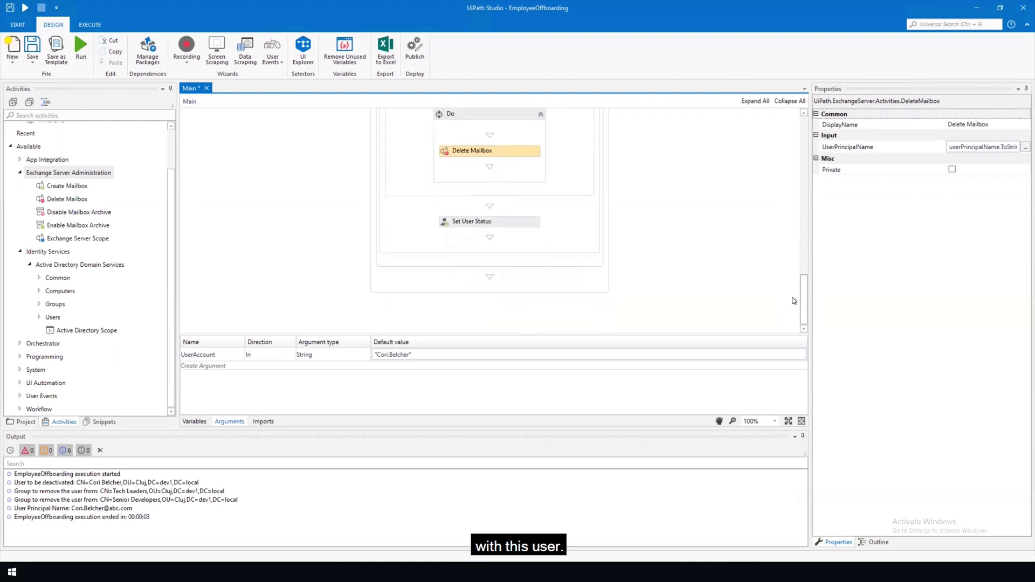
pyautogui.click(507, 224)
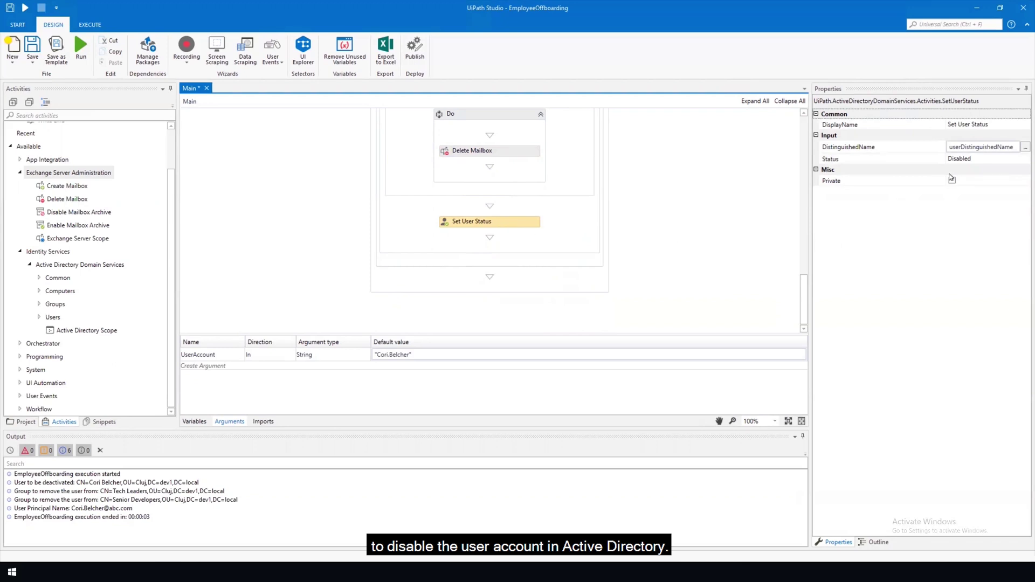
pyautogui.click(1021, 161)
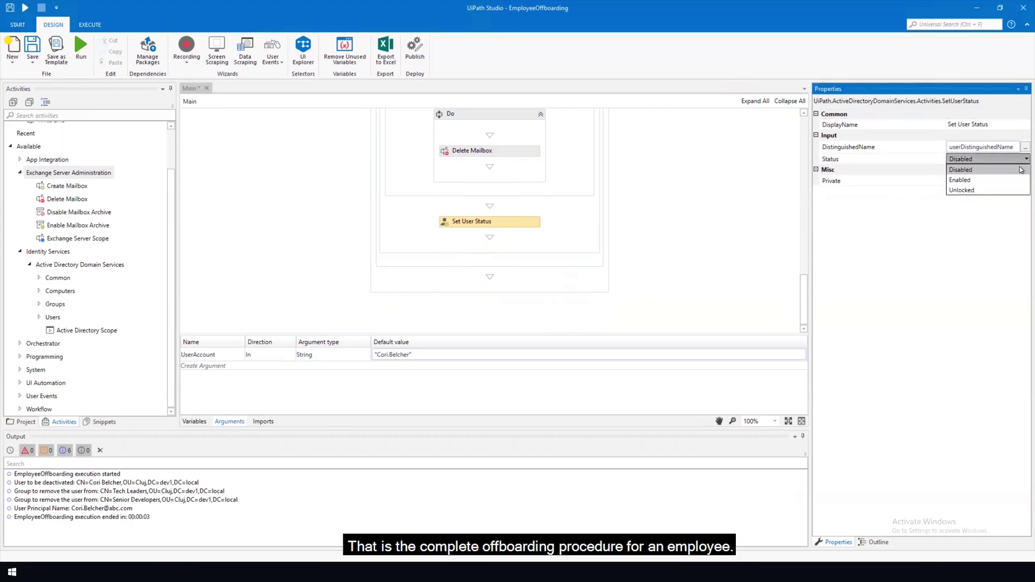
pyautogui.click(1020, 172)
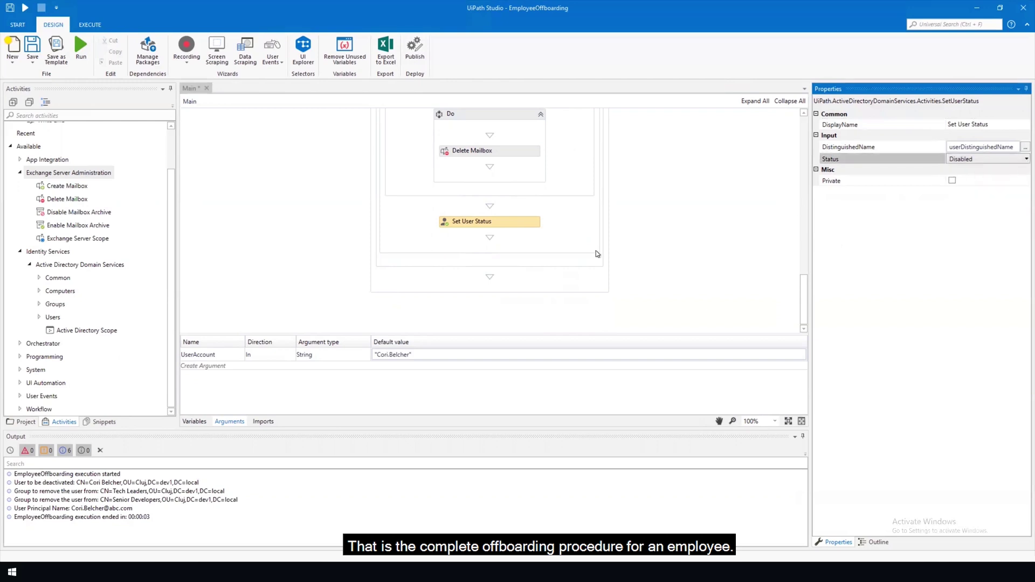